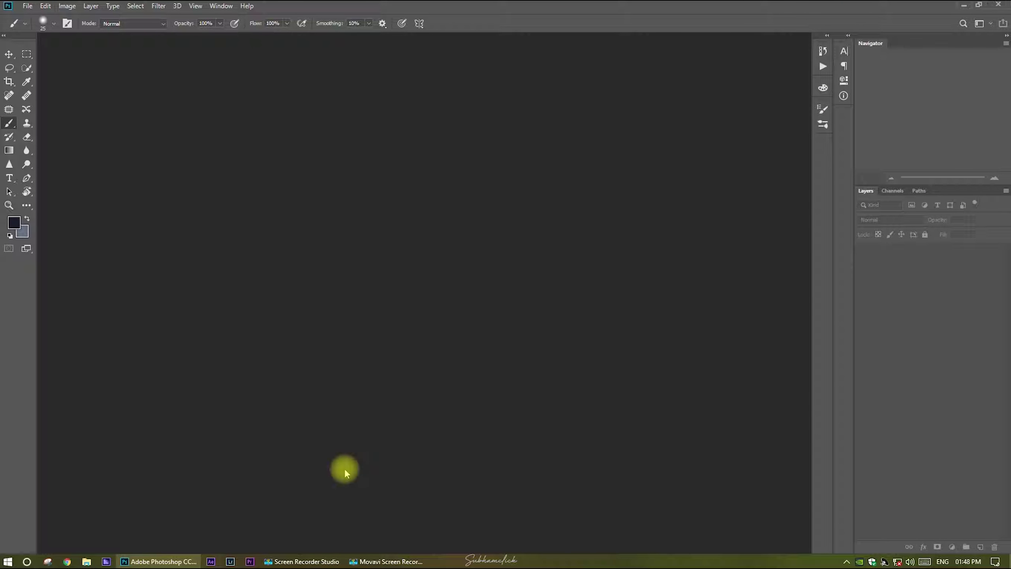
Step: Open the taxi photo _DSC5022 from the Desktop
key(ctrl+o)
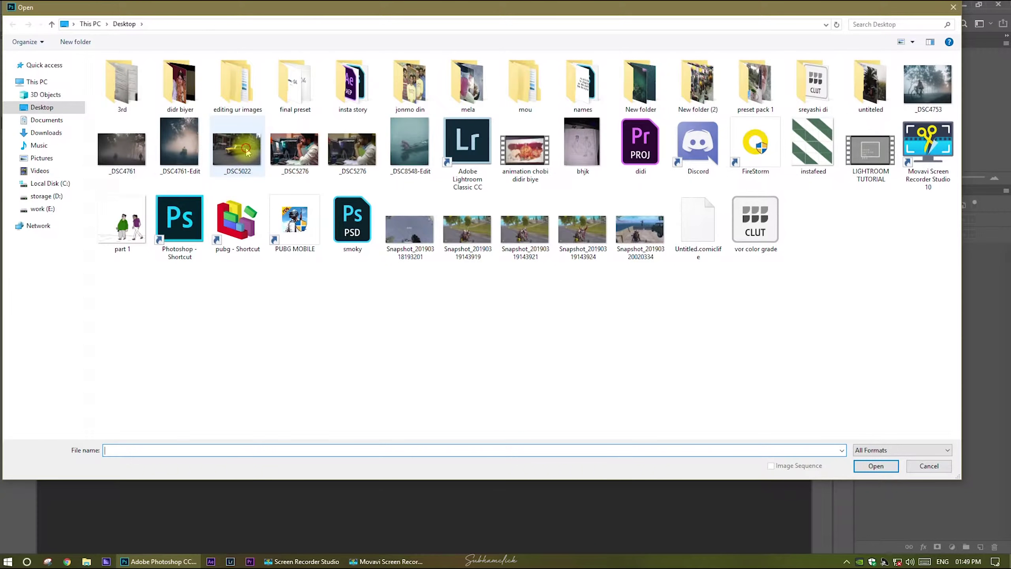
double_click(243, 149)
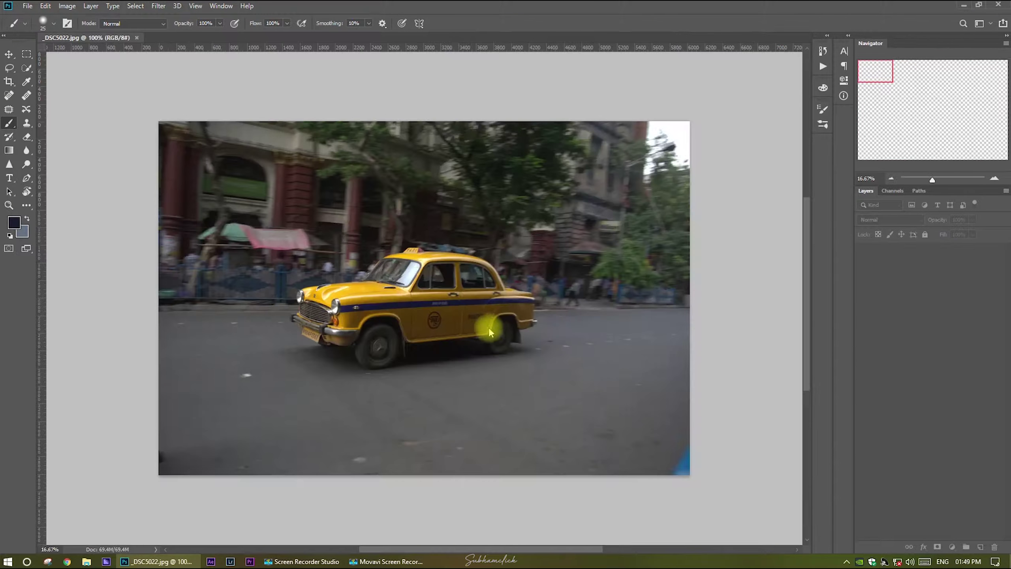
Step: Select the taxi's painted body with the Quick Selection tool, from the front fender to the rear end
scroll(477, 357, up, 5)
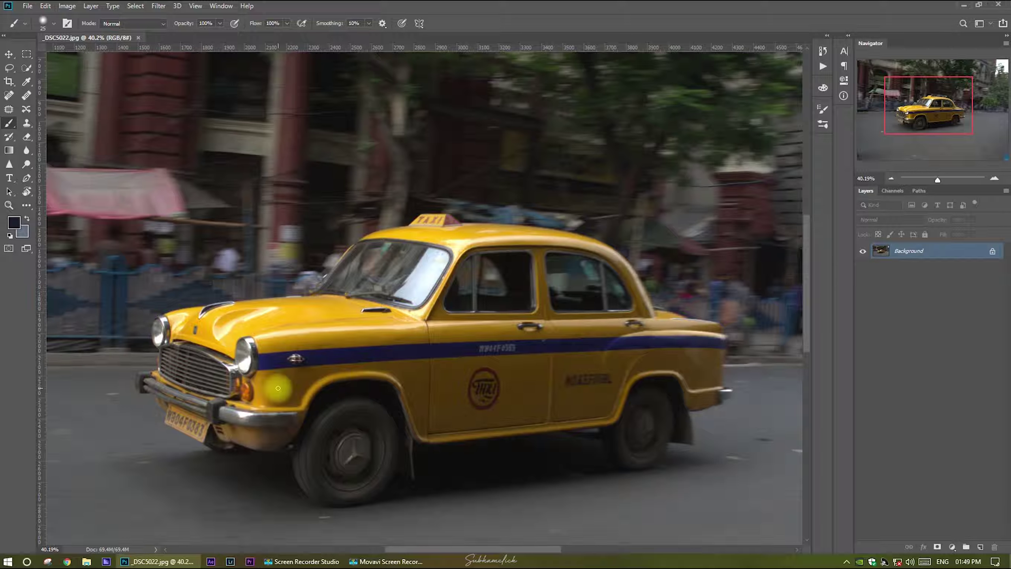
scroll(237, 350, up, 5)
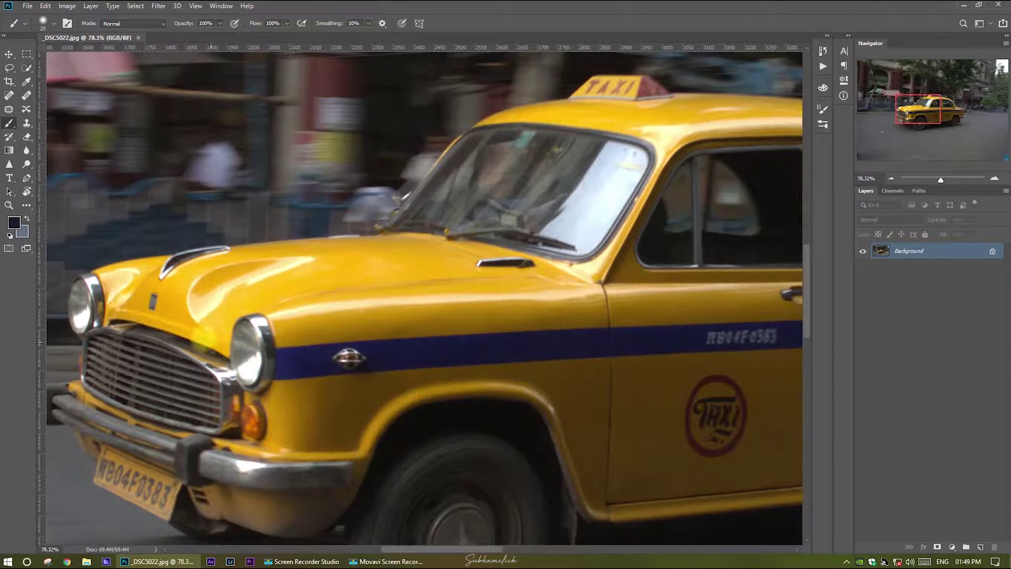
drag(443, 300, 336, 269)
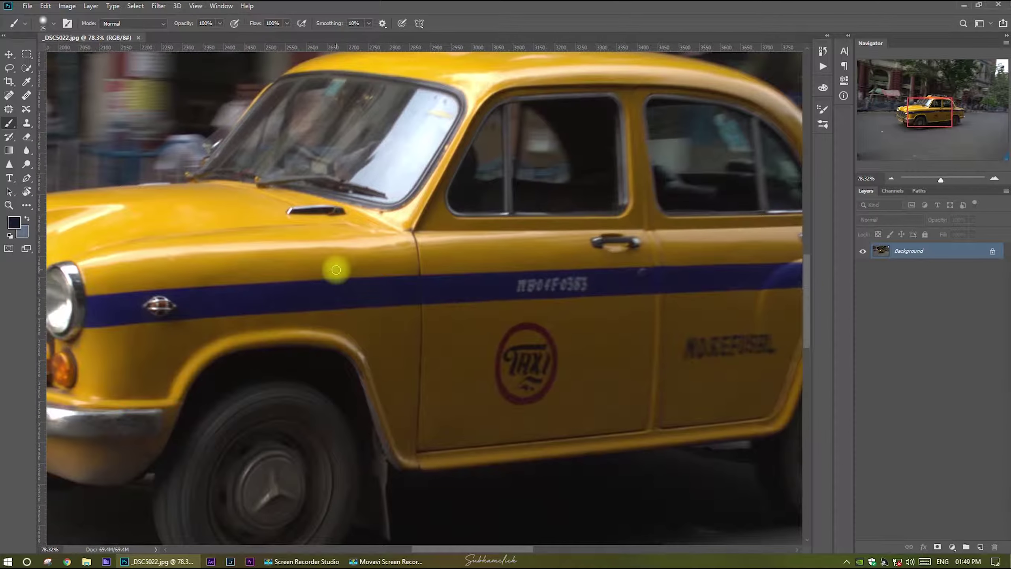
click(26, 71)
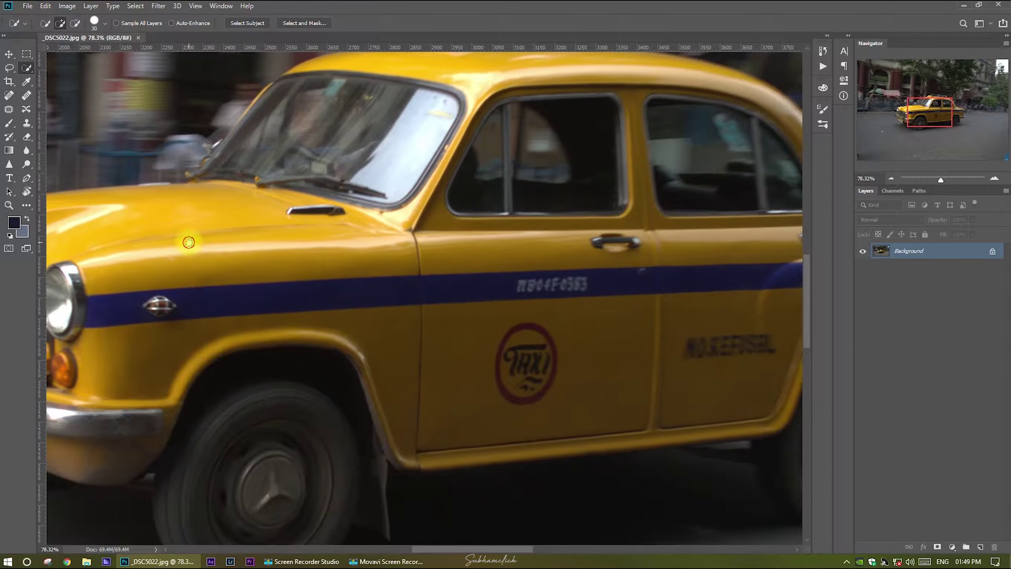
drag(101, 192, 217, 201)
drag(233, 274, 350, 271)
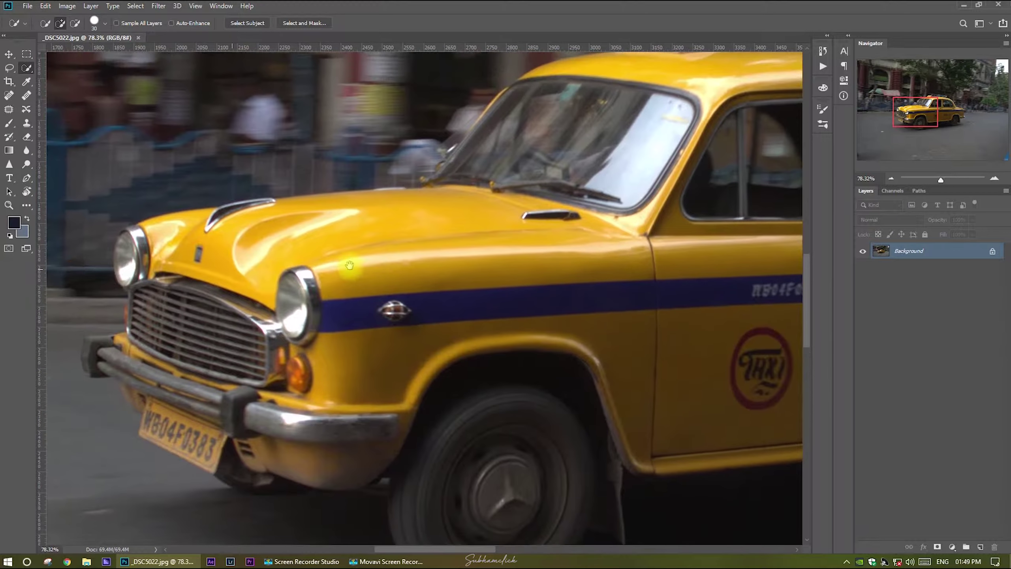
mouse_move(157, 230)
mouse_down()
mouse_move(141, 248)
mouse_move(135, 228)
mouse_move(328, 210)
mouse_move(136, 233)
mouse_move(209, 208)
mouse_move(324, 210)
mouse_move(557, 255)
mouse_up()
key(ctrl+0)
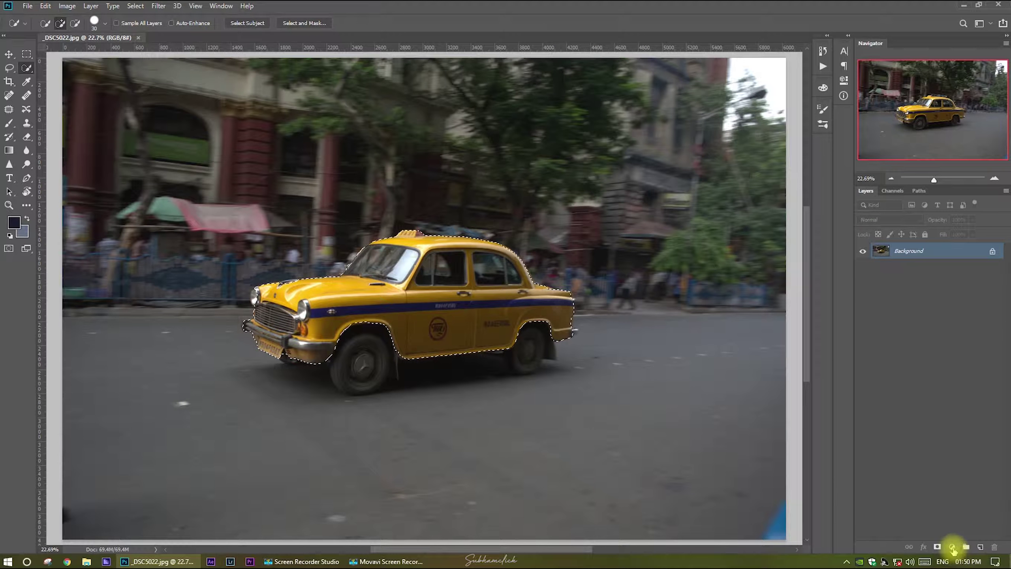
Step: Add a Hue/Saturation adjustment layer masked to the selected taxi body
click(952, 550)
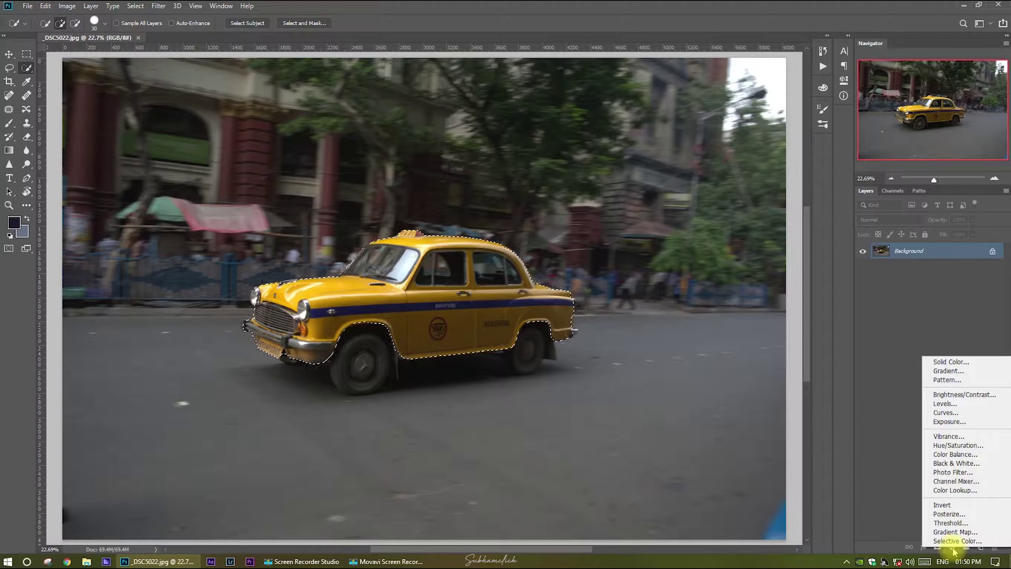
click(959, 446)
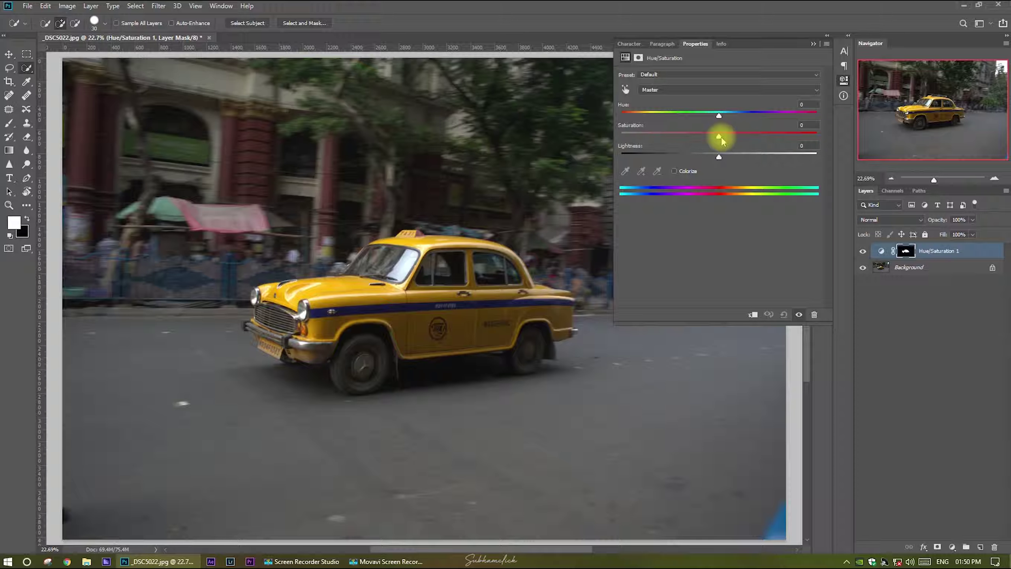
Step: Try recolouring the taxi with hue -10, saturation +21 and lightness -18
drag(719, 118, 744, 125)
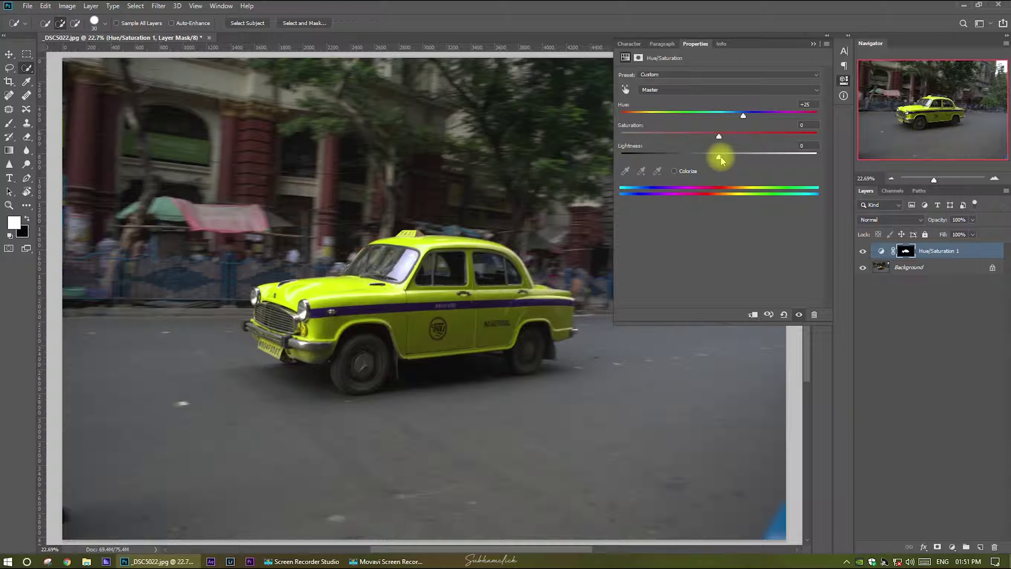
mouse_move(721, 158)
mouse_down()
mouse_move(708, 158)
mouse_move(719, 158)
mouse_up()
drag(744, 117, 701, 157)
text(-18)
key(Return)
Step: Reset the adjustment's lightness and saturation to 0 and set its hue to +139 for a turquoise taxi
click(800, 145)
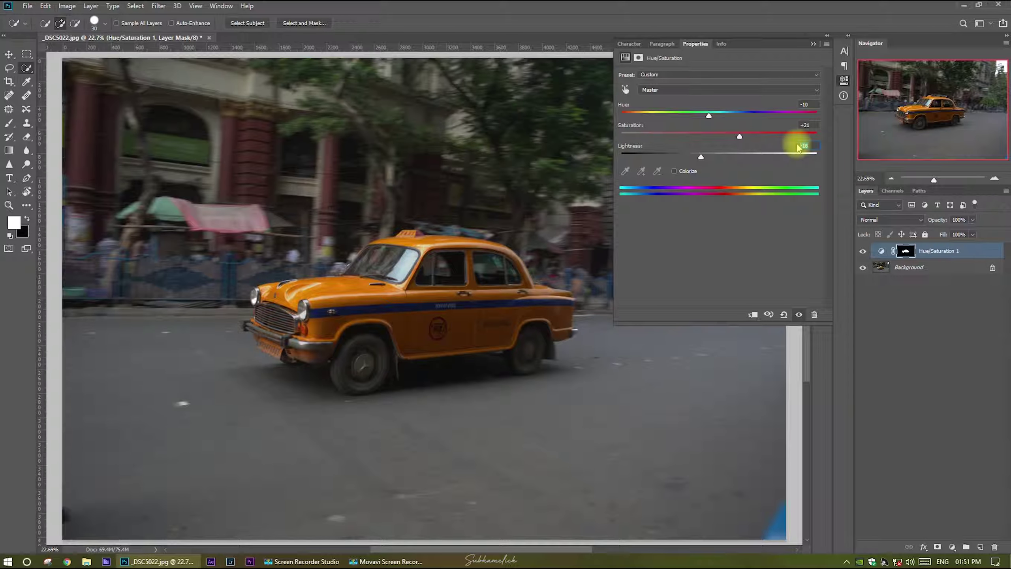
text(0)
drag(813, 126, 756, 137)
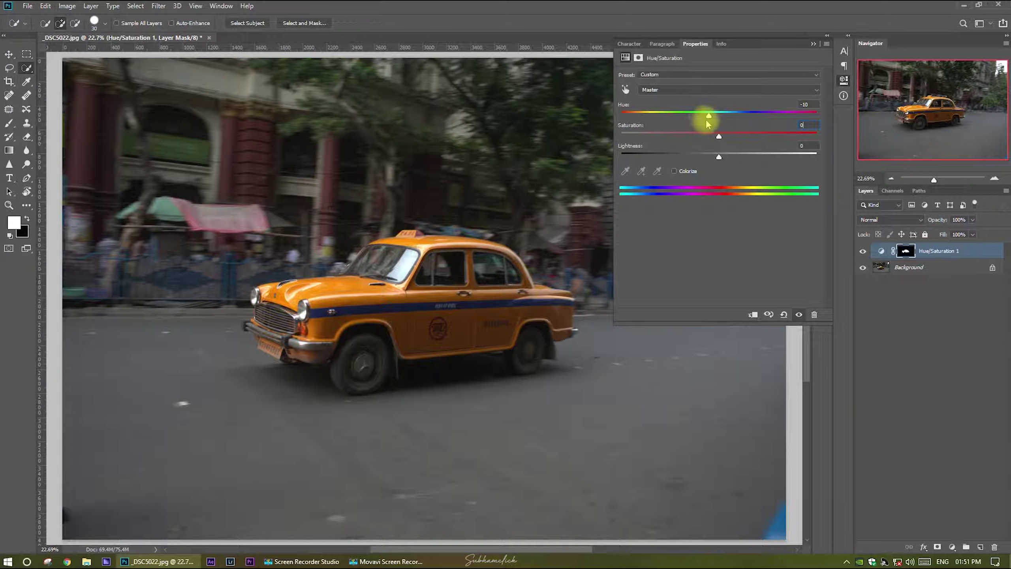
drag(710, 120, 801, 135)
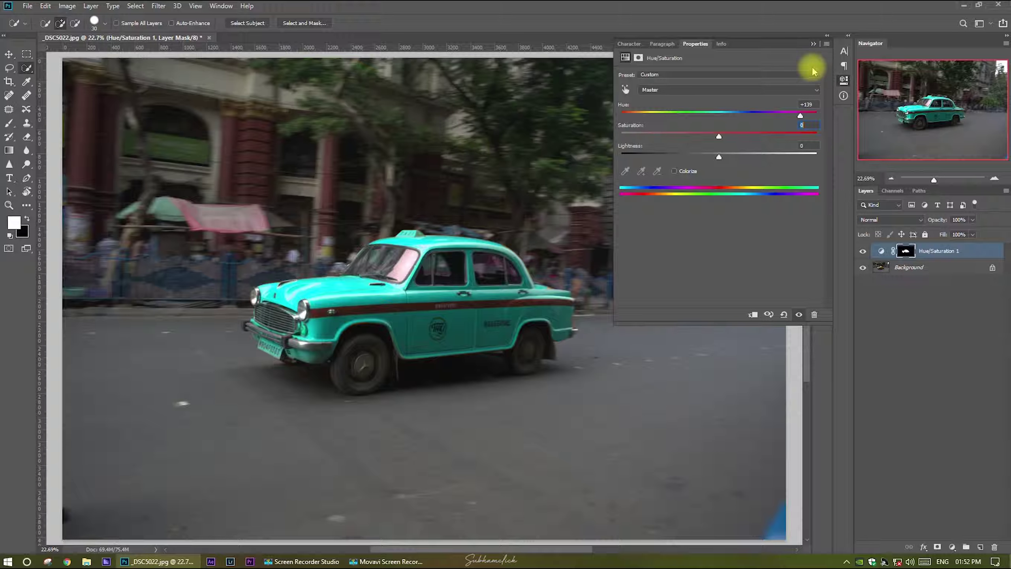
click(813, 43)
Step: Paint white on the Hue/Saturation layer mask along the front wheel arch to cover the leftover yellow edge
scroll(241, 405, up, 4)
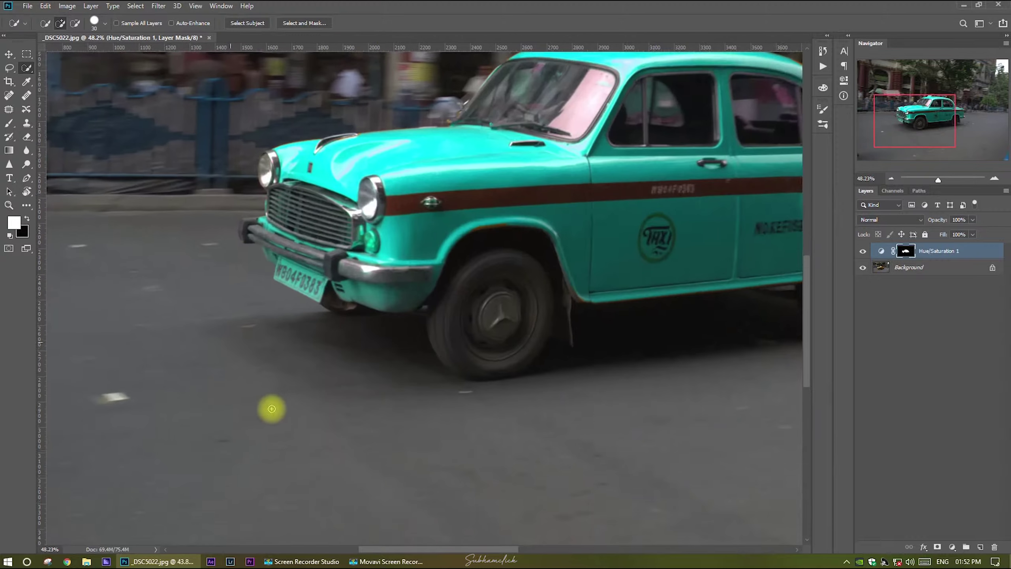
scroll(352, 363, up, 4)
drag(400, 249, 189, 460)
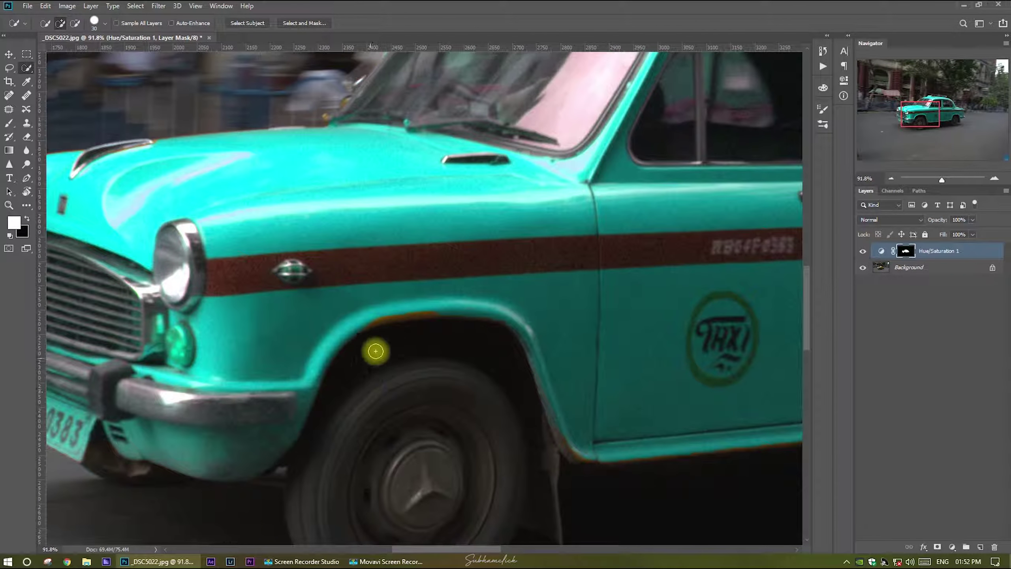
drag(412, 316, 365, 417)
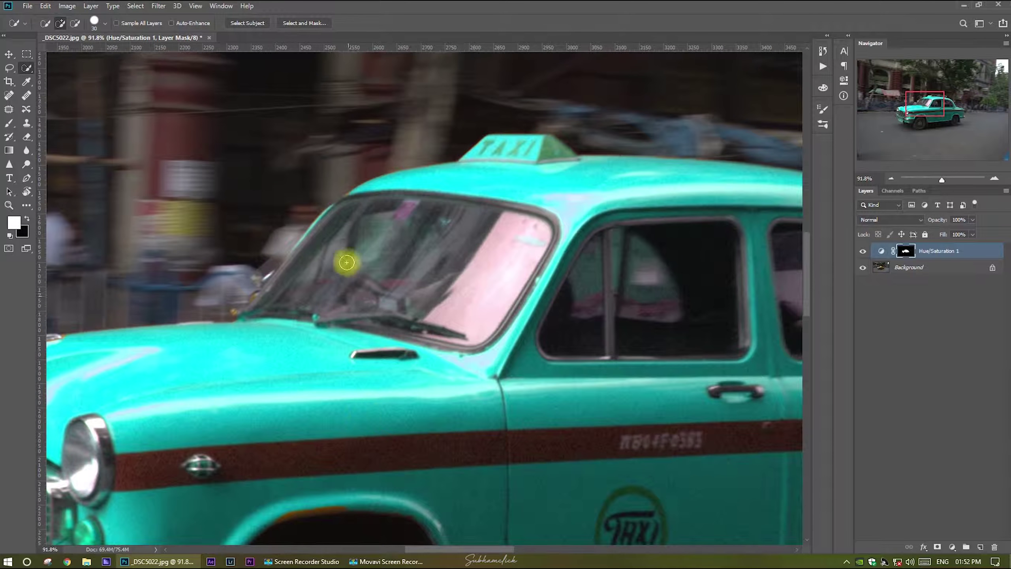
drag(517, 358, 148, 262)
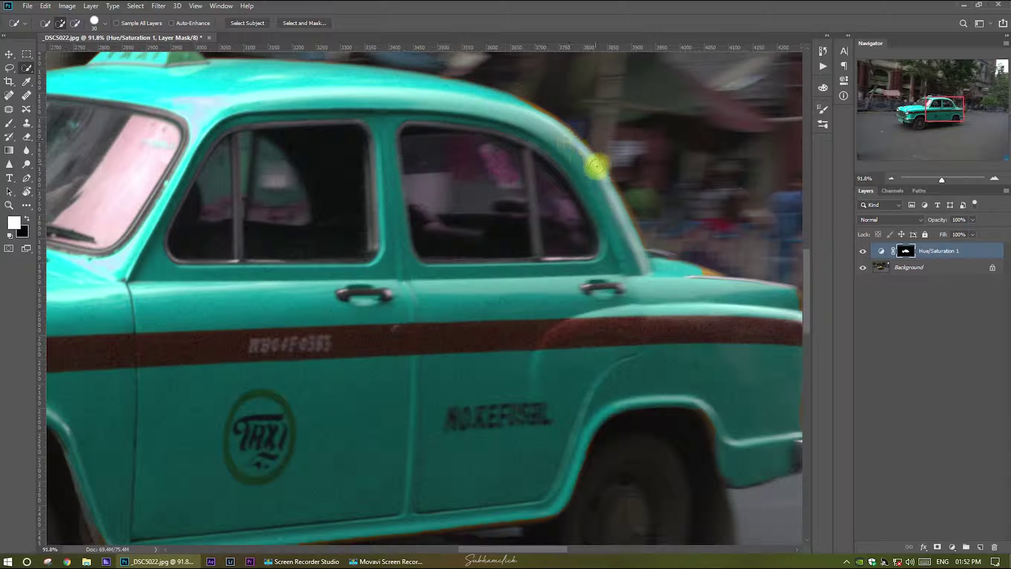
drag(683, 359, 565, 341)
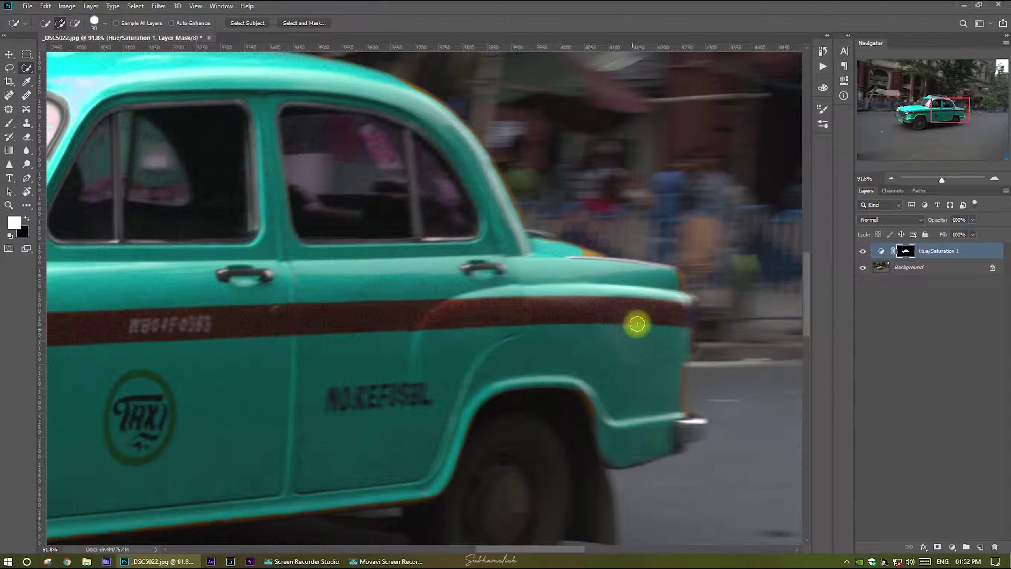
drag(391, 433, 765, 251)
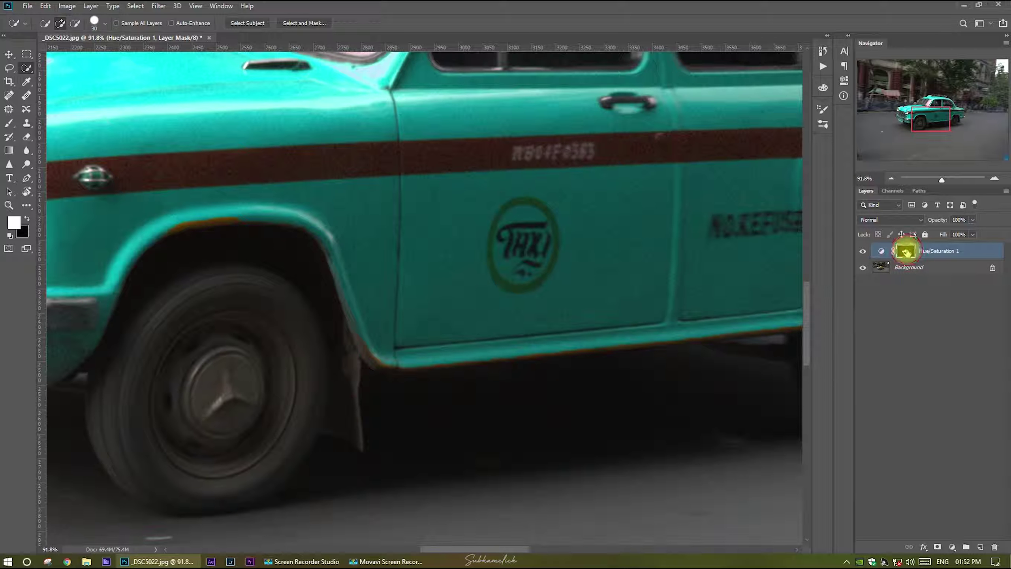
key(b)
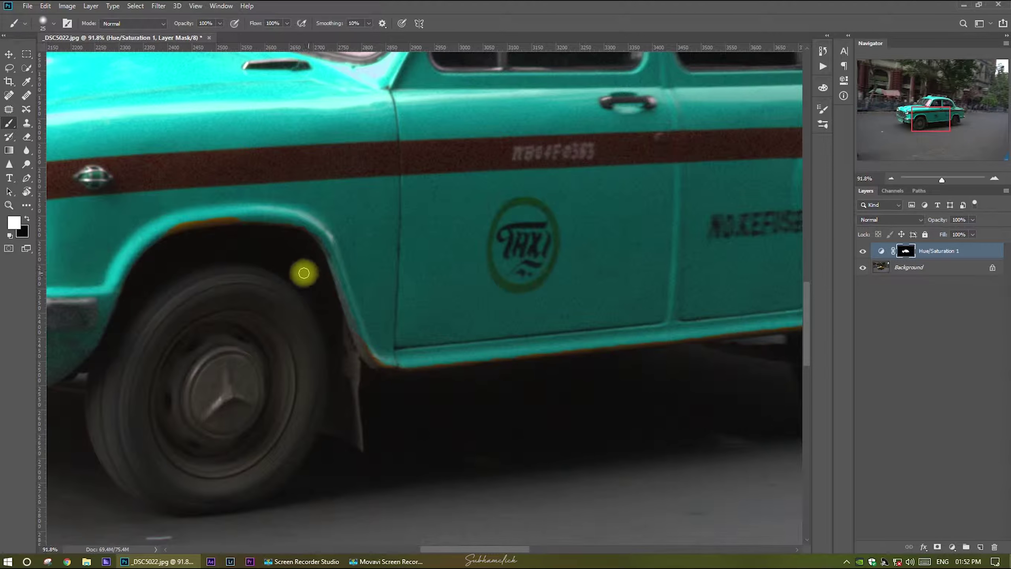
scroll(305, 271, up, 8)
scroll(496, 214, down, 4)
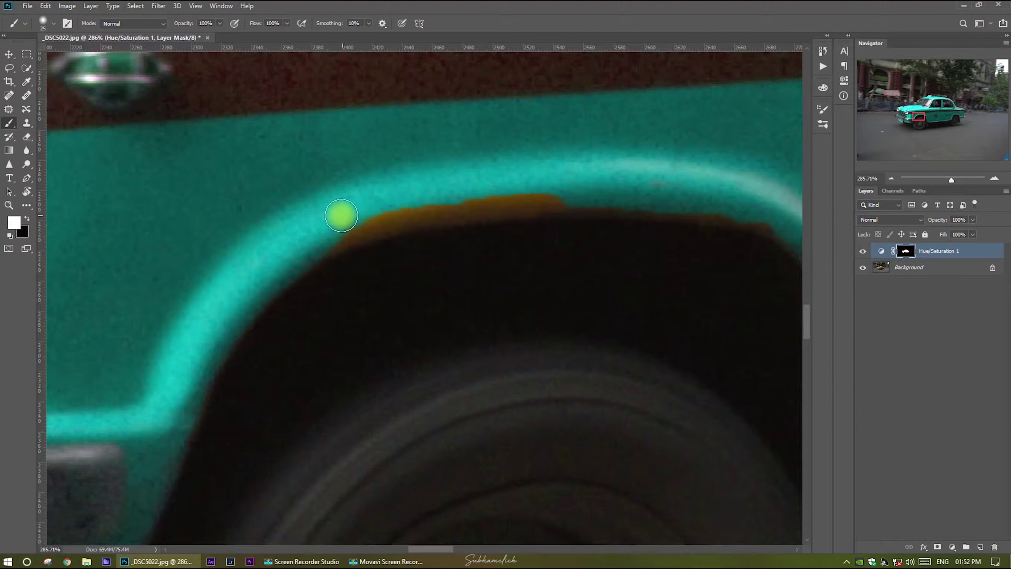
drag(405, 216, 637, 196)
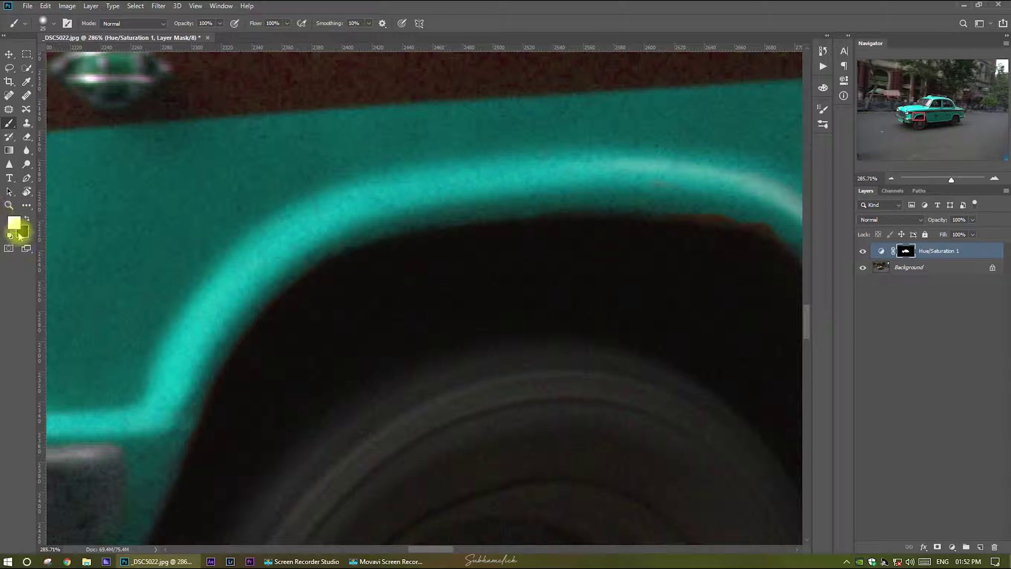
key(ctrl+z)
drag(493, 205, 659, 198)
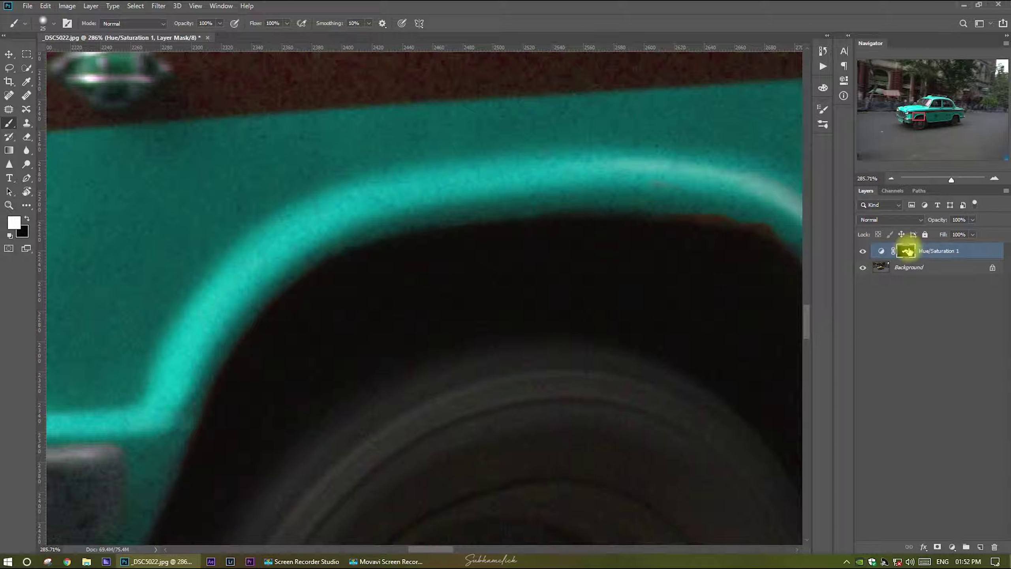
Step: Try painting the mask black on the front fender to reveal the original colour, and paint the patch back with white
drag(408, 327, 461, 228)
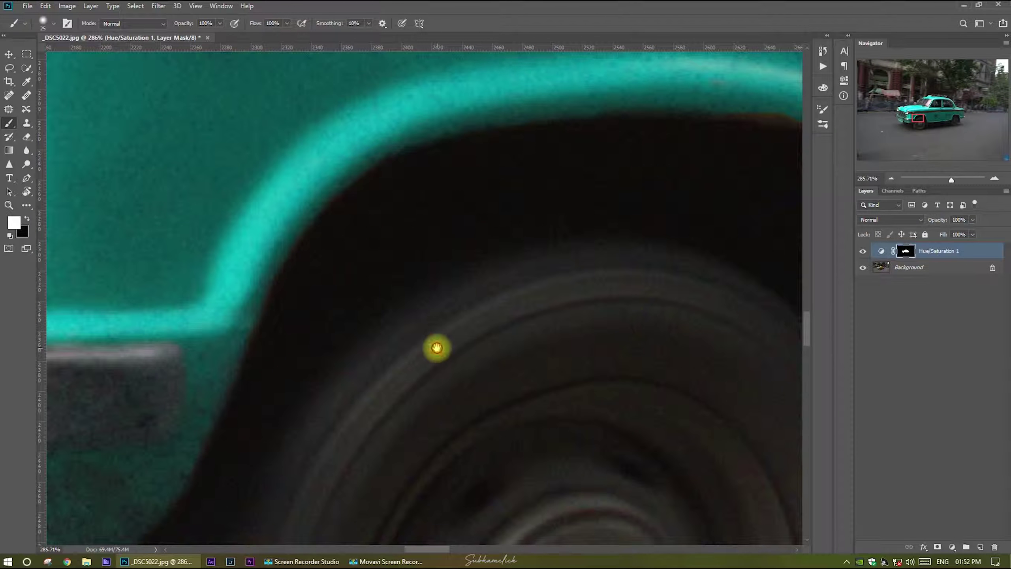
drag(433, 345, 459, 307)
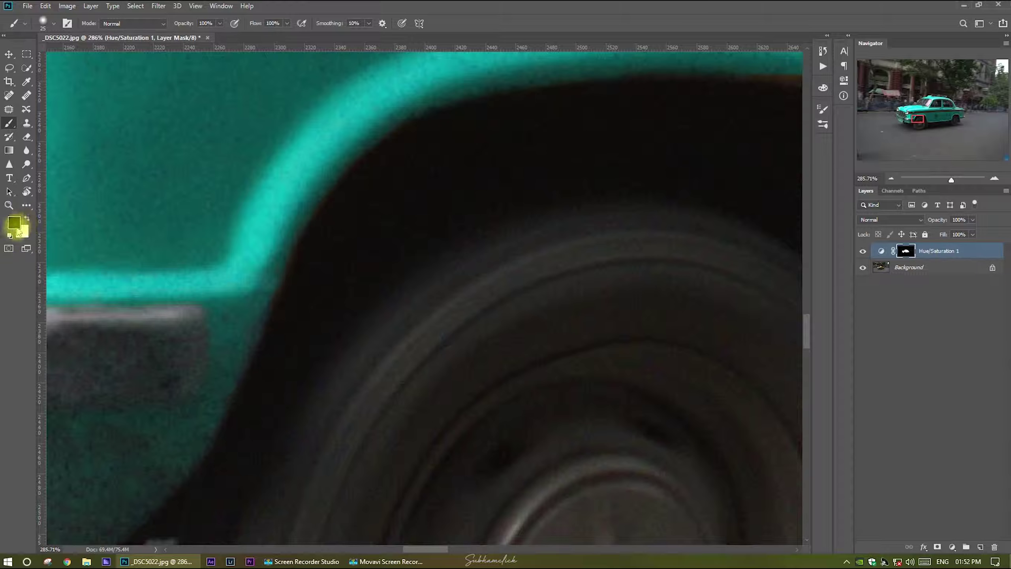
mouse_move(118, 171)
mouse_down()
mouse_move(225, 155)
mouse_move(85, 183)
mouse_move(224, 159)
mouse_up()
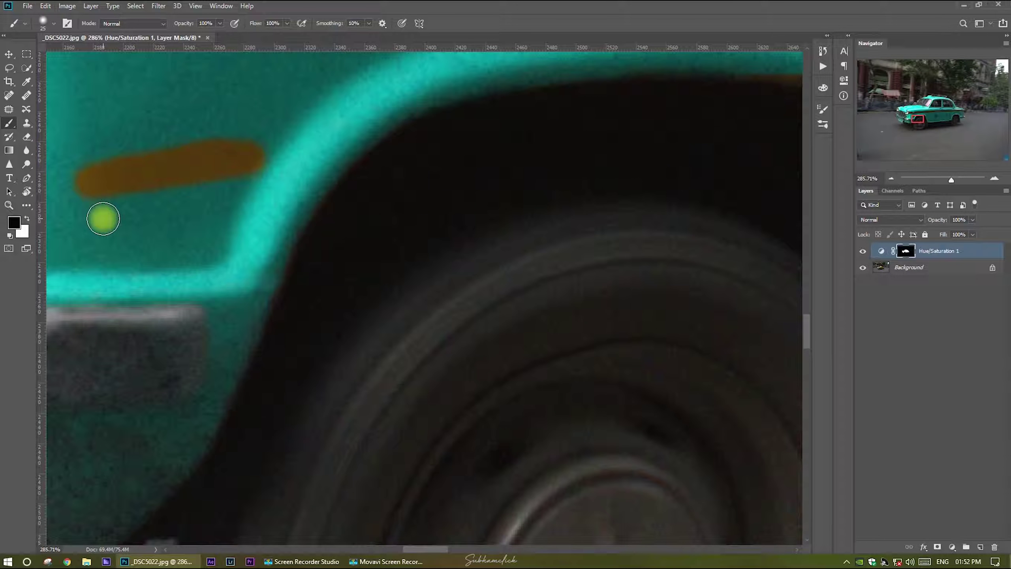
mouse_move(124, 203)
mouse_down()
mouse_move(147, 226)
mouse_move(178, 201)
mouse_up()
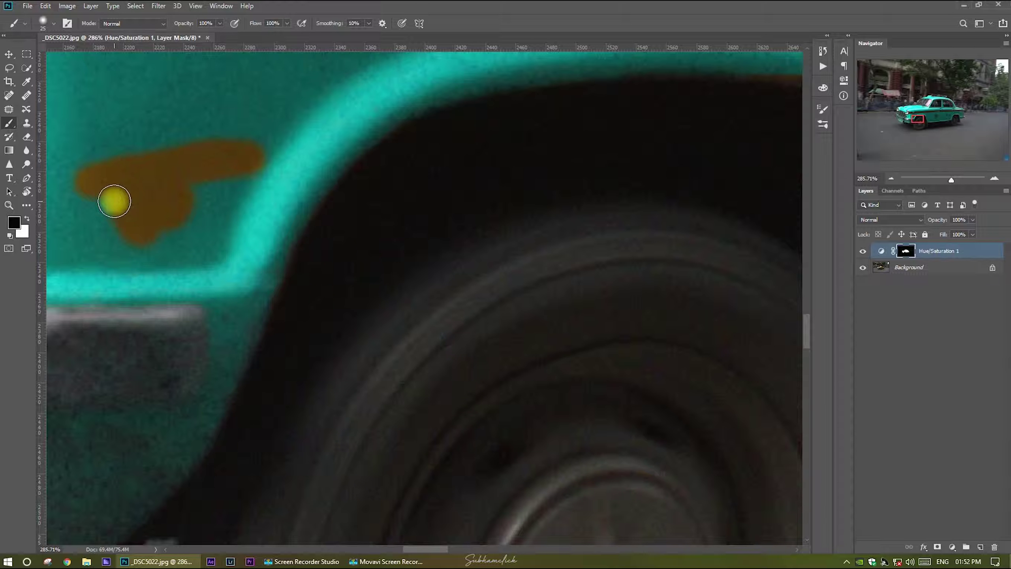
mouse_move(114, 201)
mouse_down()
mouse_move(81, 184)
mouse_move(95, 158)
mouse_move(115, 178)
mouse_move(117, 224)
mouse_move(140, 246)
mouse_move(123, 223)
mouse_move(165, 216)
mouse_move(160, 226)
mouse_move(235, 160)
mouse_move(259, 154)
mouse_move(268, 291)
mouse_move(327, 188)
mouse_move(431, 104)
mouse_move(414, 109)
mouse_move(574, 79)
mouse_move(760, 75)
mouse_move(767, 93)
mouse_move(437, 145)
mouse_up()
key(x)
mouse_move(521, 137)
mouse_down()
mouse_move(578, 170)
mouse_move(644, 313)
mouse_move(562, 147)
mouse_move(639, 303)
mouse_move(381, 304)
mouse_move(589, 289)
mouse_up()
Step: Paint the mask white along the lower door sill and the rear wheel arch to recolour the remaining edges
drag(769, 261, 271, 302)
drag(271, 302, 587, 259)
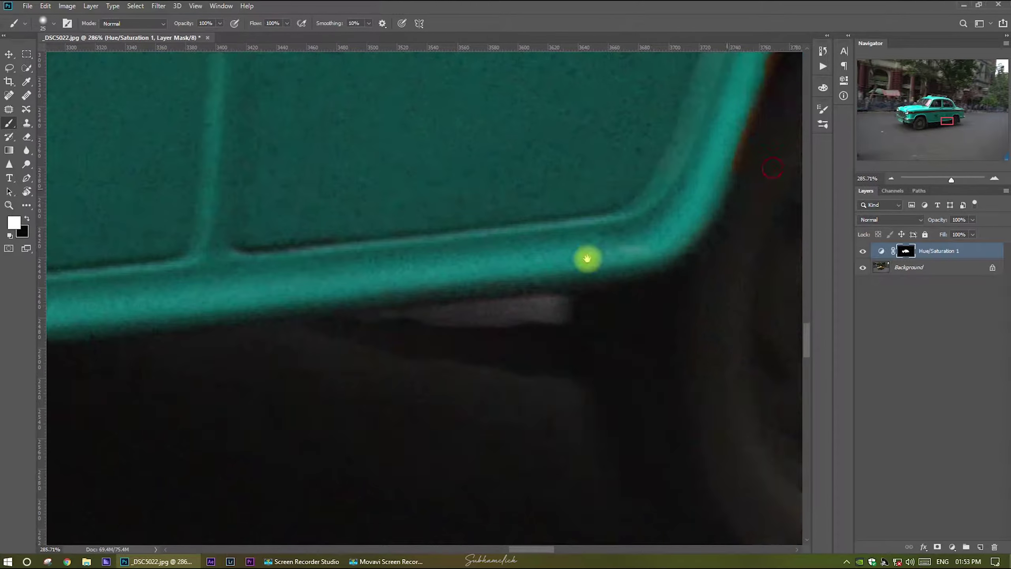
drag(748, 129, 342, 287)
mouse_move(342, 286)
mouse_down()
mouse_move(681, 87)
mouse_move(753, 224)
mouse_up()
drag(753, 225, 353, 271)
drag(633, 64, 580, 227)
mouse_move(596, 163)
mouse_down()
mouse_move(573, 282)
mouse_move(640, 392)
mouse_up()
Step: Extend the recolouring with white on the mask along the taxi's rear end and boot edge
drag(553, 248, 557, 379)
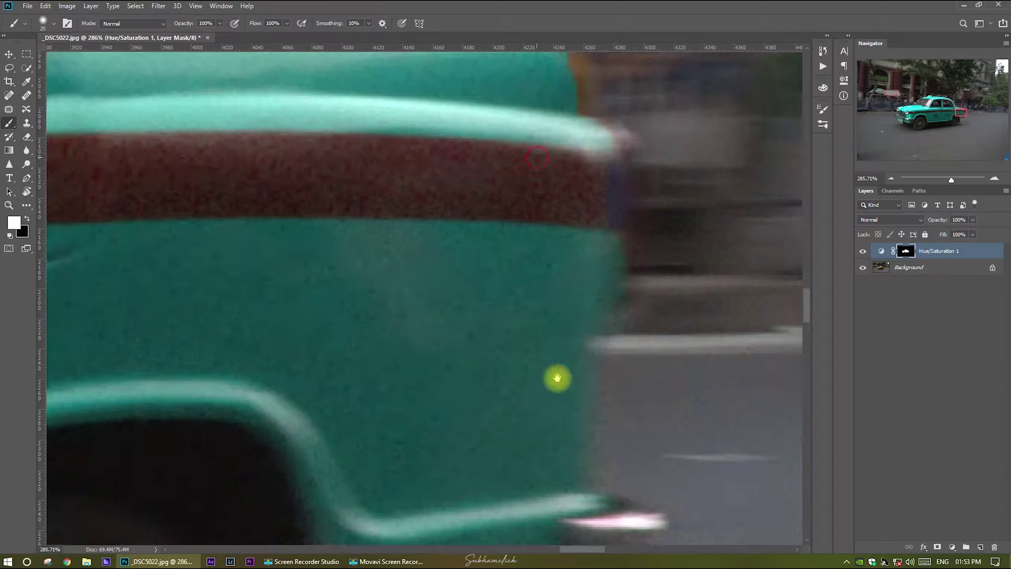
drag(629, 142, 637, 327)
mouse_move(353, 204)
mouse_down()
mouse_move(259, 183)
mouse_move(497, 407)
mouse_up()
drag(245, 110, 366, 336)
drag(252, 164, 372, 360)
Step: Paint the Hue/Saturation mask white along the rear roof pillar and the roof's top edge to recolour the leftover yellow rim
mouse_move(362, 287)
mouse_down()
mouse_move(261, 183)
mouse_move(158, 110)
mouse_move(307, 246)
mouse_move(334, 286)
mouse_up()
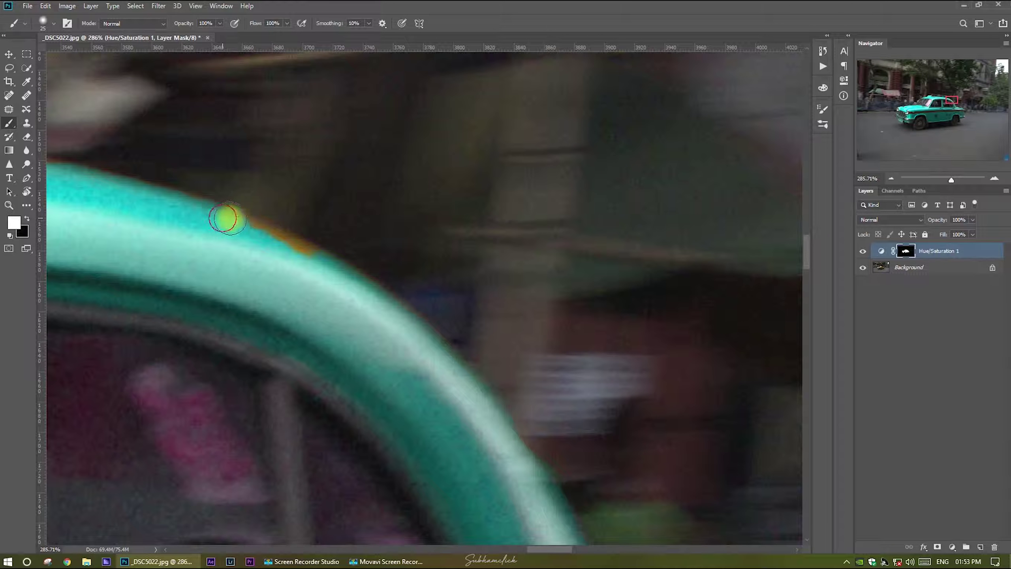
mouse_move(226, 217)
mouse_down()
mouse_move(315, 263)
mouse_move(301, 253)
mouse_move(673, 341)
mouse_up()
mouse_move(486, 242)
mouse_down()
mouse_move(442, 224)
mouse_move(320, 207)
mouse_up()
mouse_move(320, 208)
mouse_down()
mouse_move(441, 227)
mouse_move(605, 294)
mouse_move(362, 270)
mouse_move(423, 303)
mouse_move(592, 354)
mouse_up()
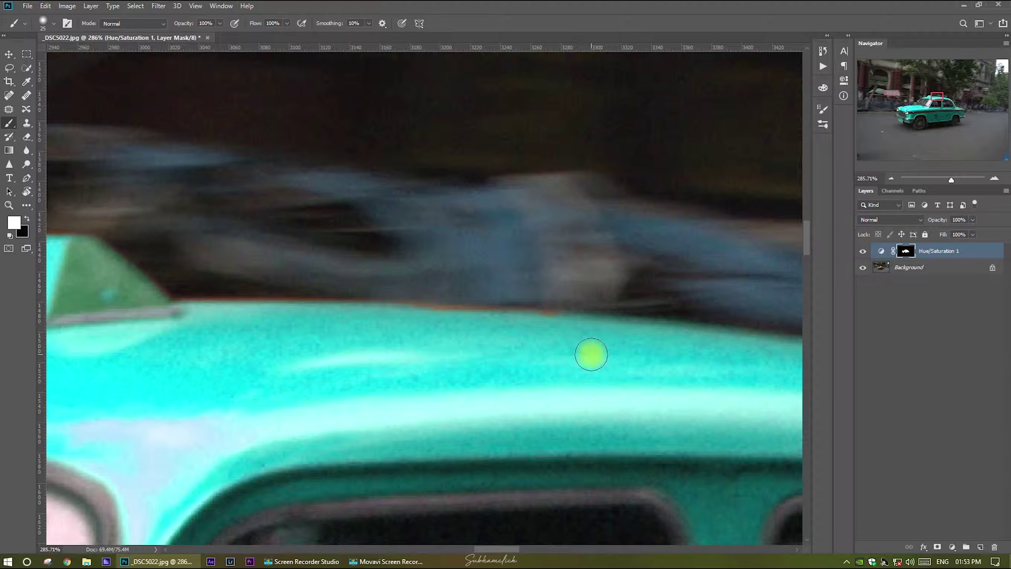
mouse_move(570, 322)
mouse_down()
mouse_move(183, 303)
mouse_move(287, 332)
mouse_move(592, 360)
mouse_up()
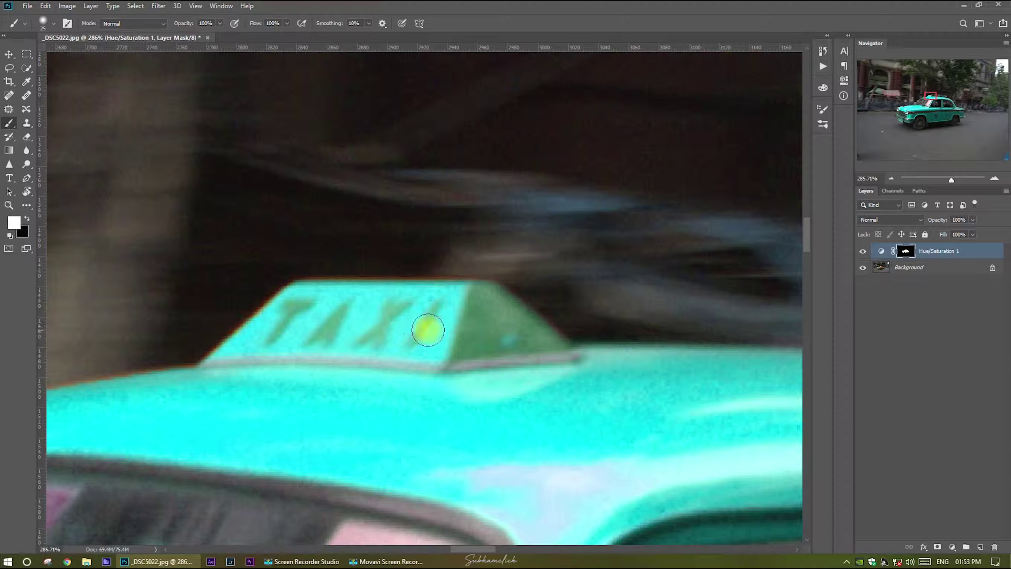
Step: Extend the white on the mask along the front roof edge, the windscreen pillar and the bonnet edge up to the headlight
drag(356, 380, 706, 265)
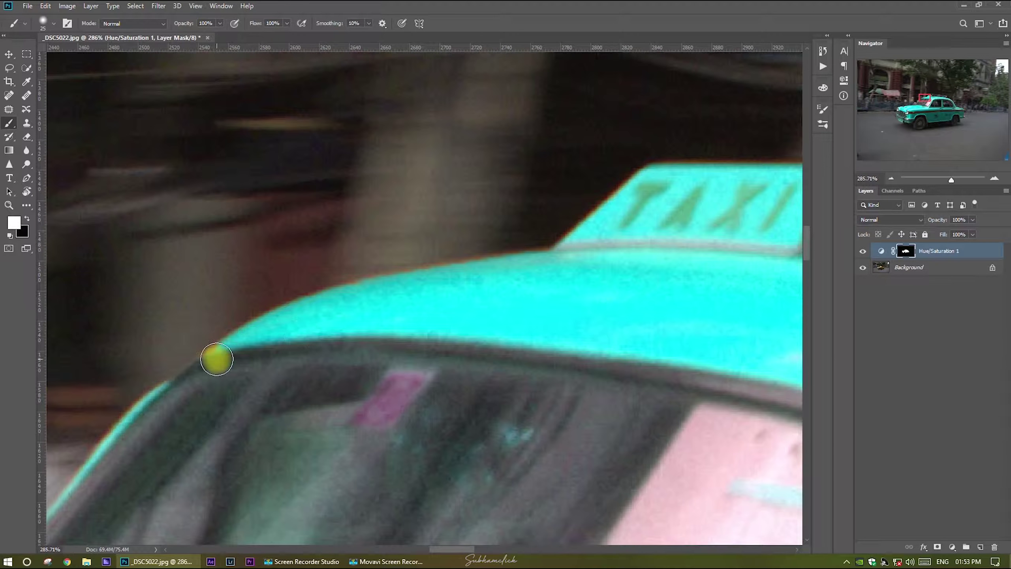
drag(158, 399, 300, 314)
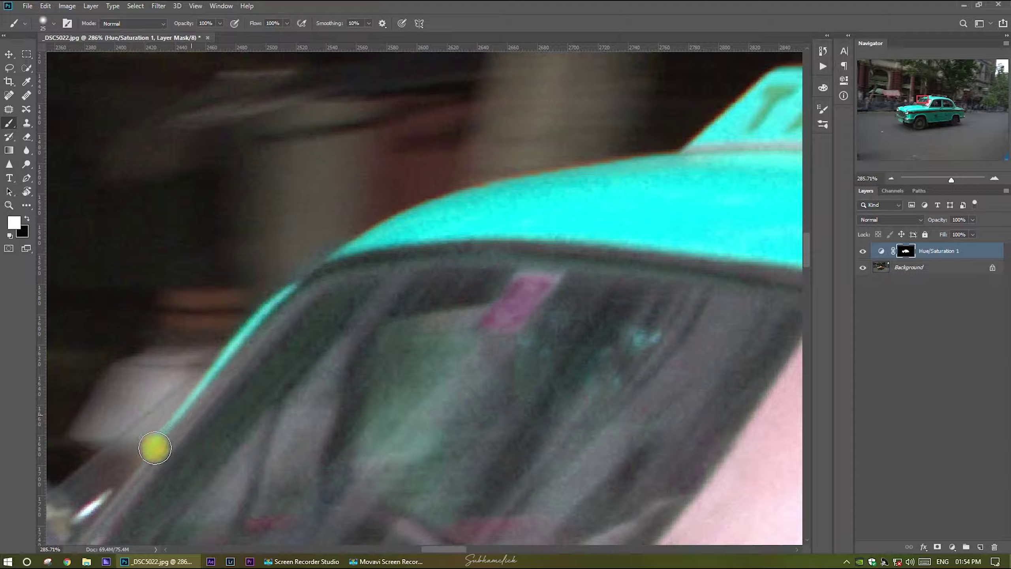
mouse_move(128, 478)
mouse_down()
mouse_move(333, 298)
mouse_move(376, 240)
mouse_move(367, 267)
mouse_move(285, 350)
mouse_move(290, 338)
mouse_move(287, 365)
mouse_move(258, 383)
mouse_move(231, 376)
mouse_move(184, 421)
mouse_move(673, 267)
mouse_up()
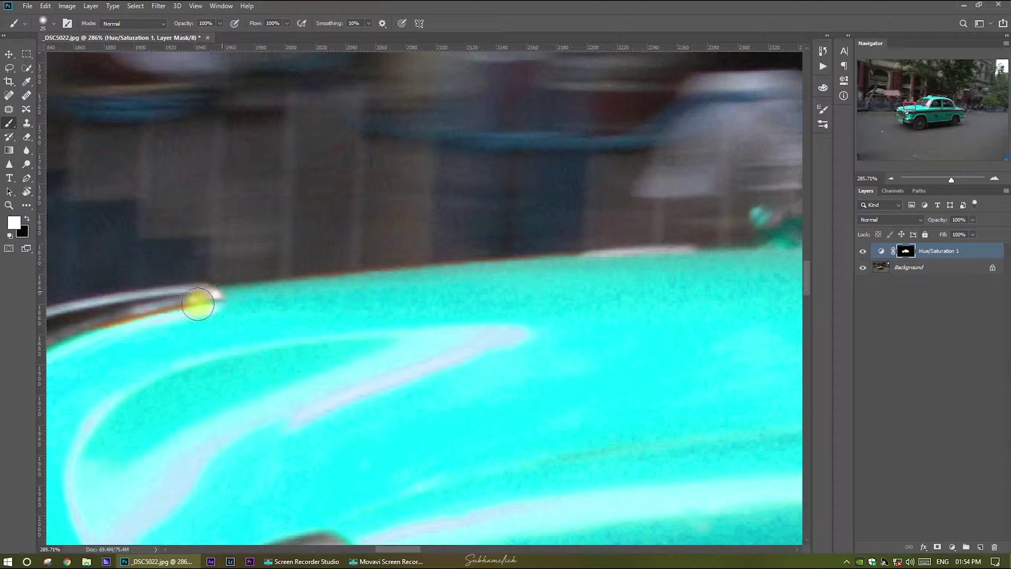
drag(106, 327, 610, 220)
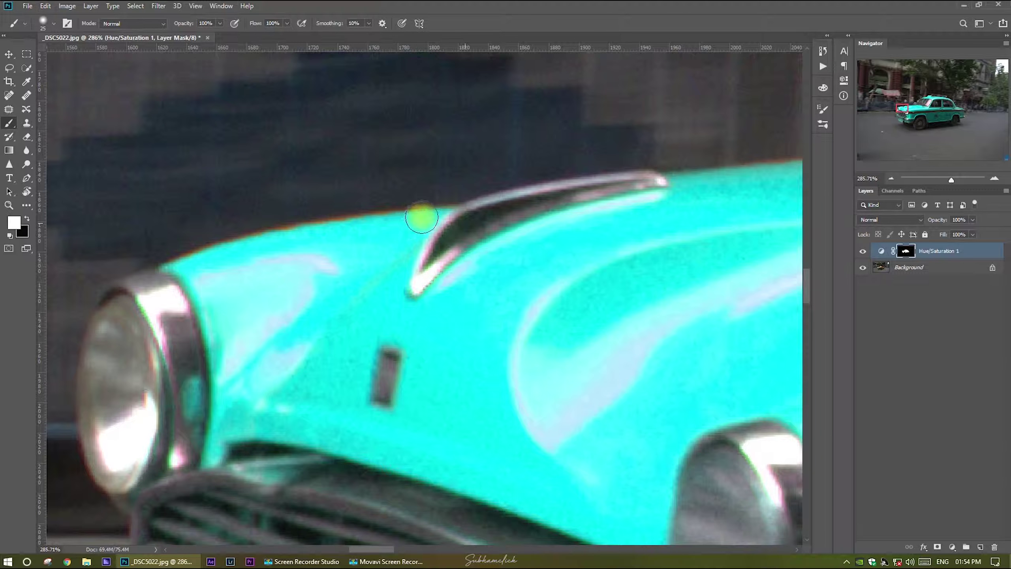
drag(422, 217, 183, 259)
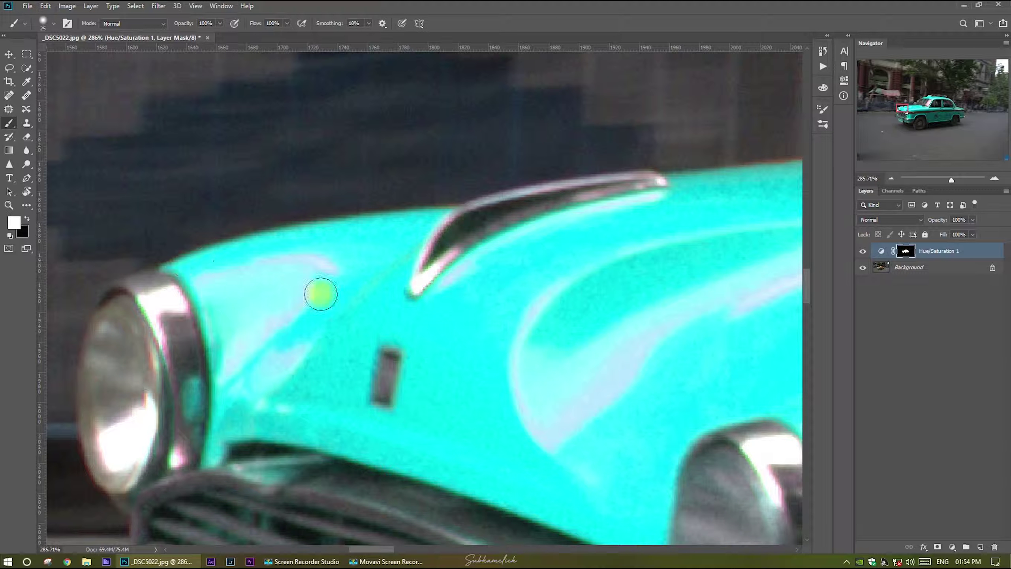
Step: Examine the recoloured edges around the grille, number plate and front bumper, and check the taxi in the full photo
scroll(481, 192, down, 10)
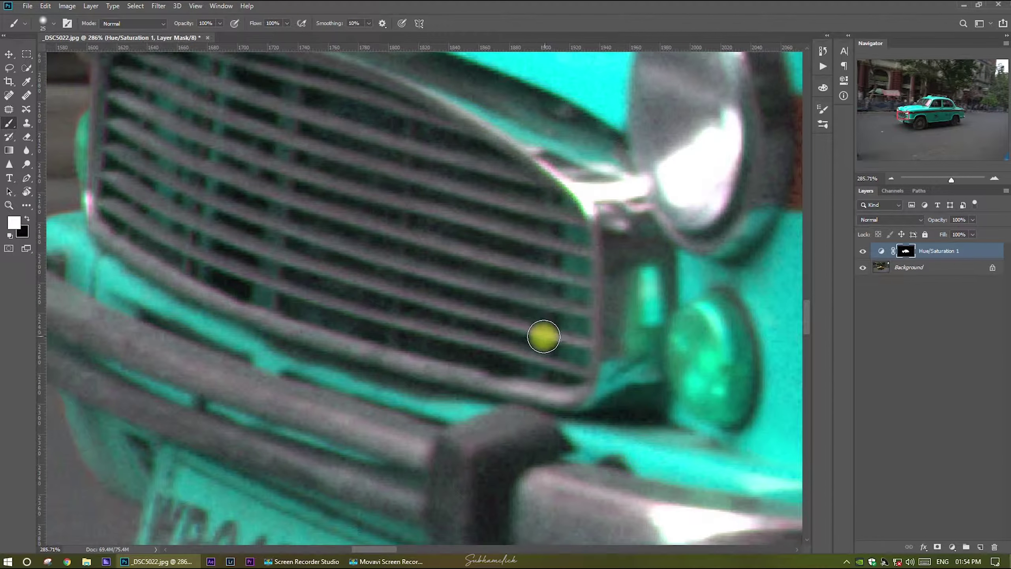
scroll(538, 279, down, 3)
scroll(605, 231, left, 5)
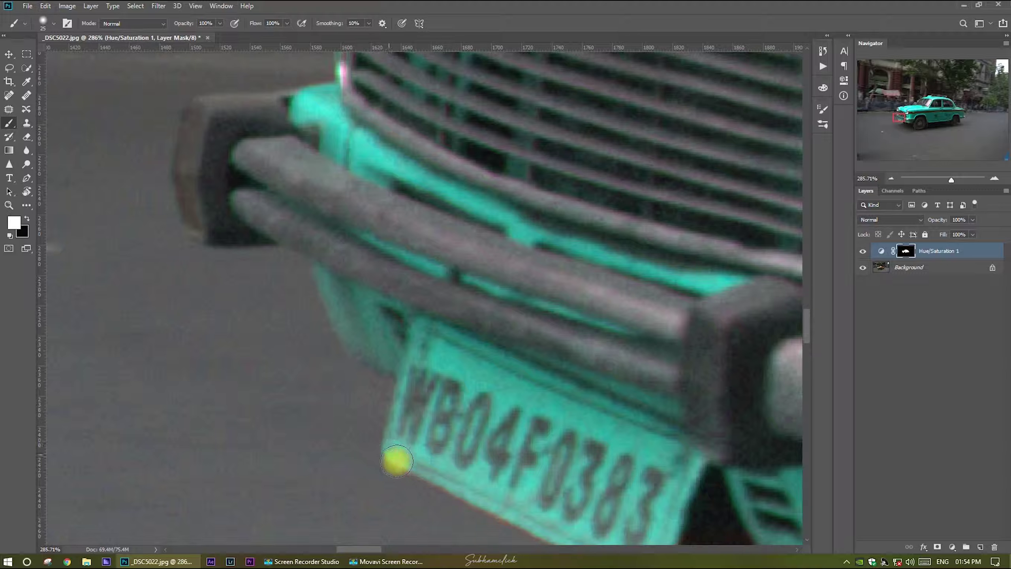
mouse_move(514, 496)
mouse_down()
mouse_move(391, 300)
mouse_move(417, 339)
mouse_move(525, 395)
mouse_move(569, 339)
mouse_up()
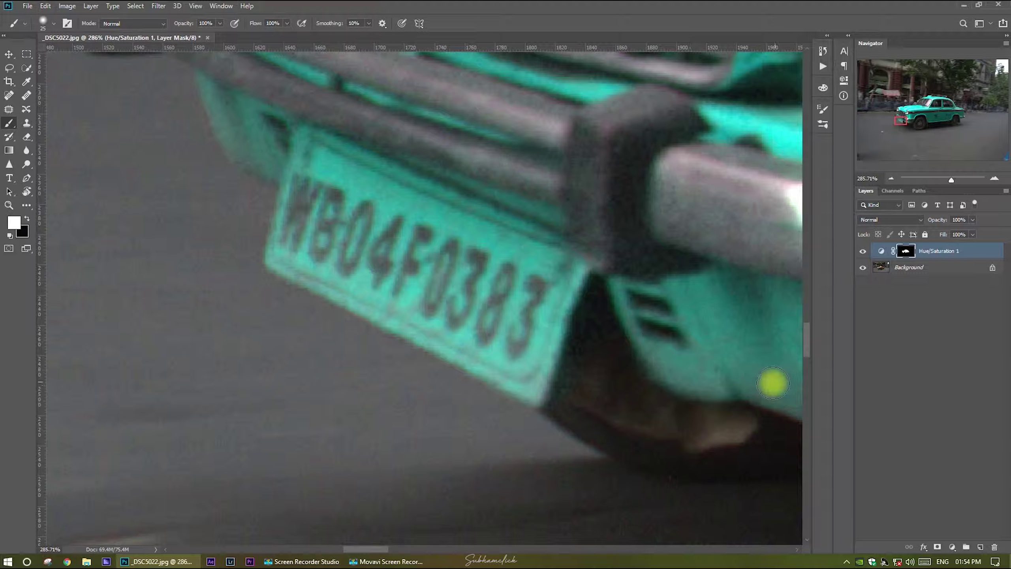
drag(707, 354, 334, 263)
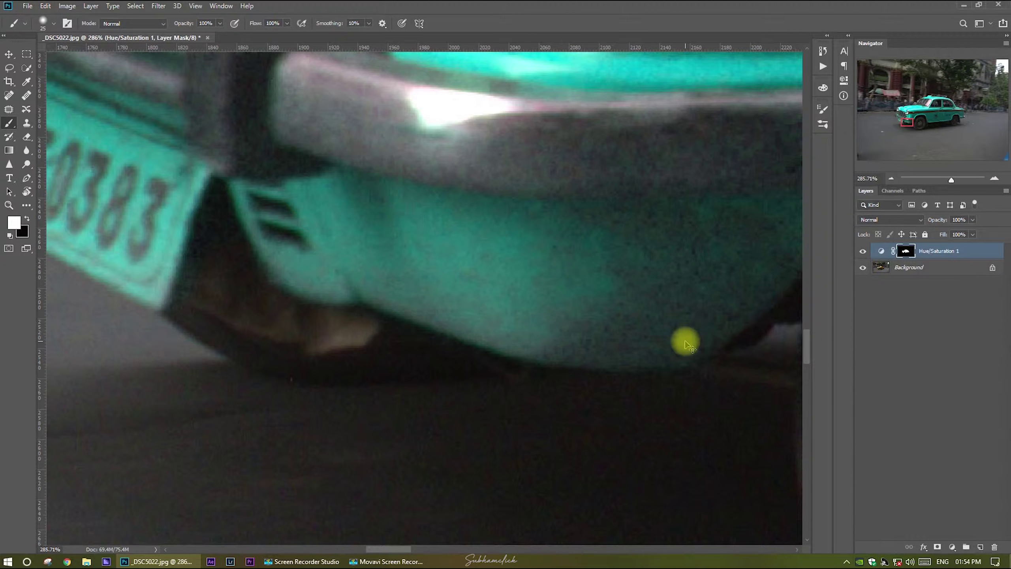
key(ctrl+0)
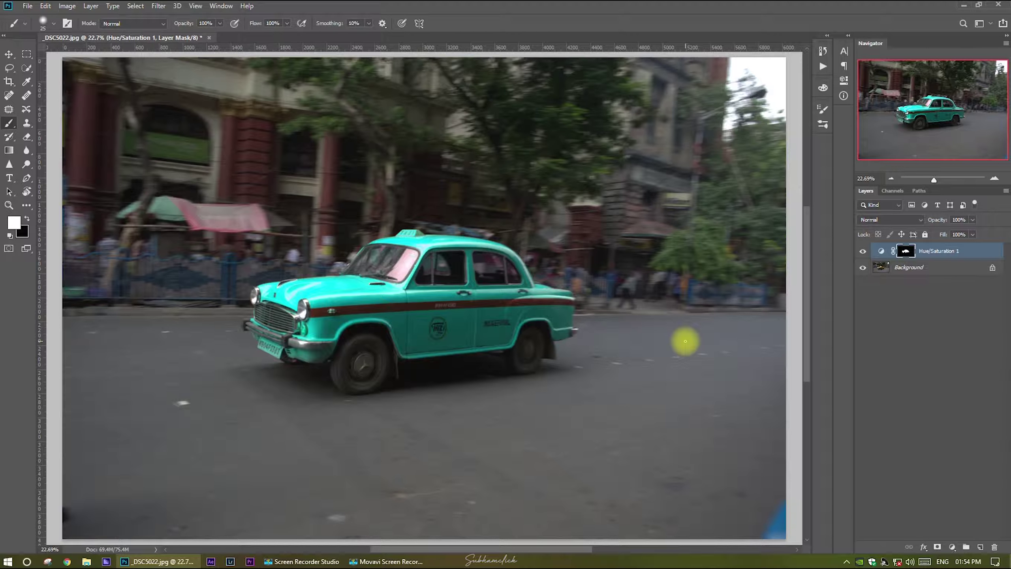
scroll(365, 266, up, 8)
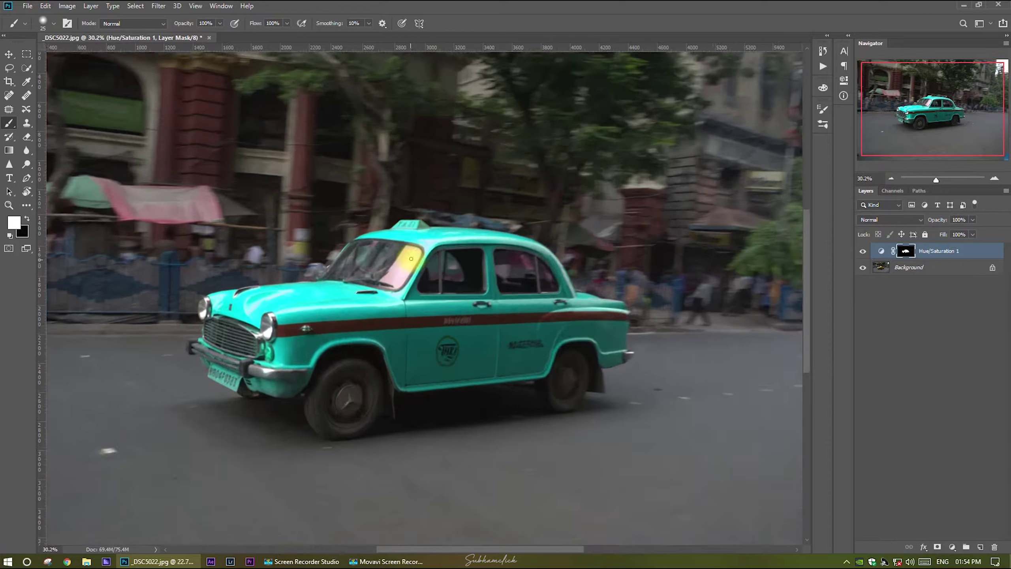
scroll(404, 253, up, 4)
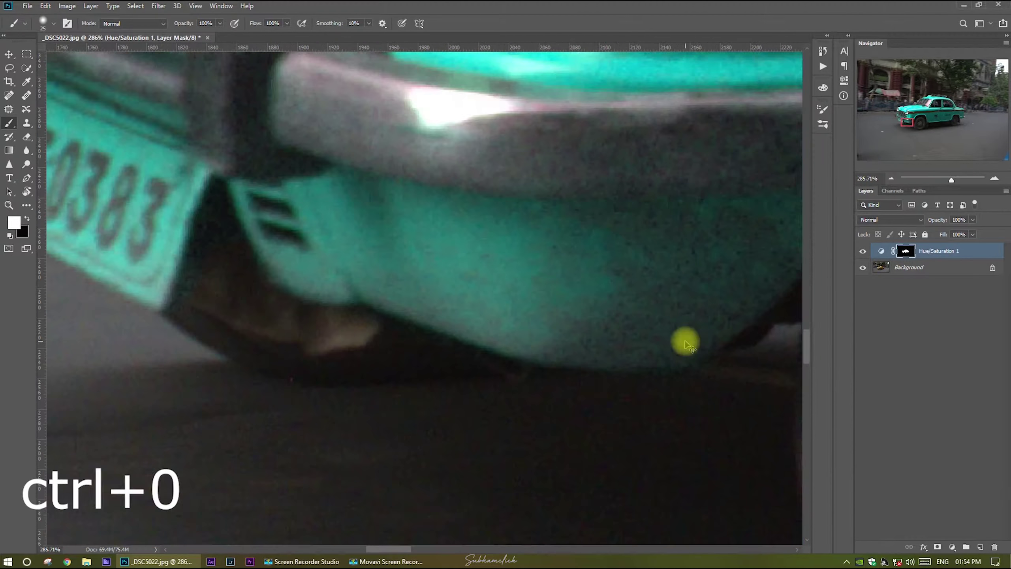
key(ctrl+0)
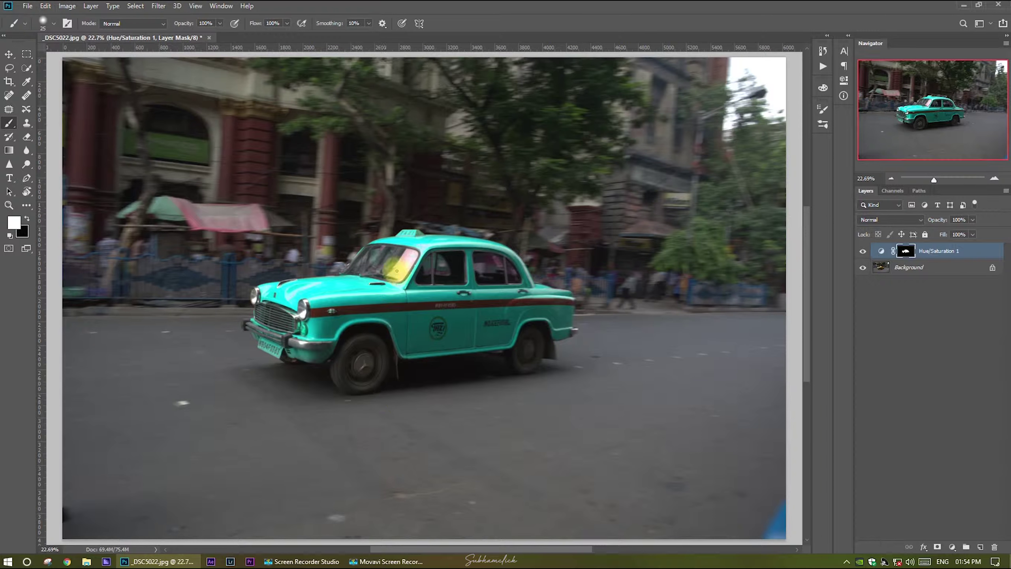
Step: Paint the mask black over the windscreen's bright reflection and part of the interior behind the glass to restore their original colours
scroll(365, 265, up, 4)
scroll(365, 266, up, 7)
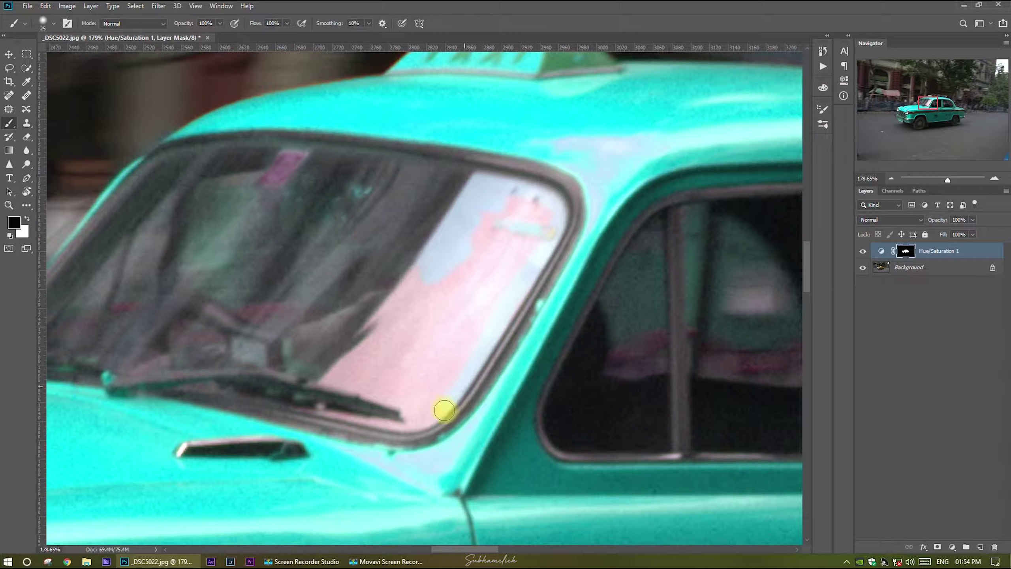
drag(394, 430, 291, 406)
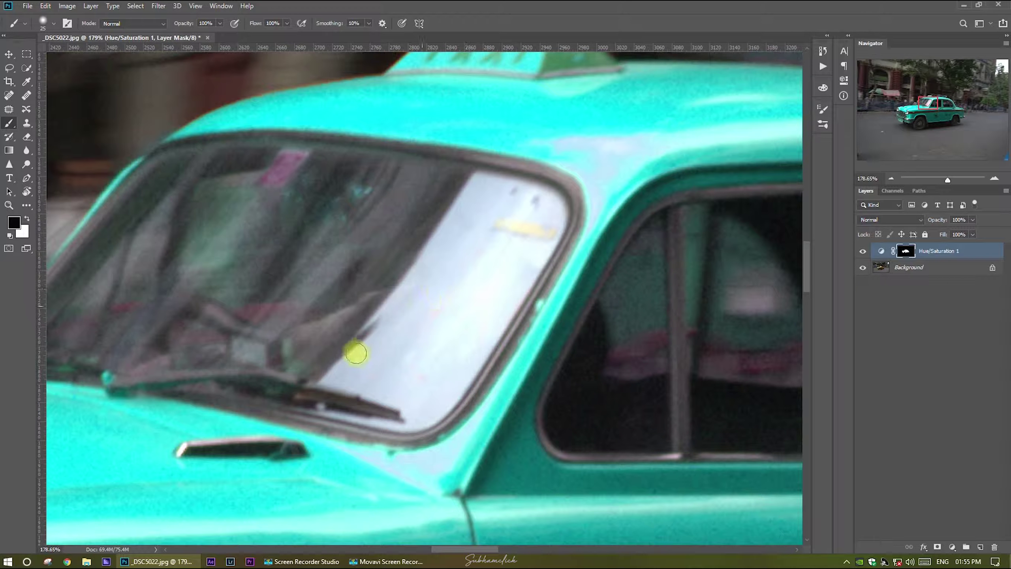
mouse_move(294, 169)
mouse_down()
mouse_move(230, 171)
mouse_move(314, 160)
mouse_move(206, 223)
mouse_move(211, 238)
mouse_move(151, 291)
mouse_move(157, 317)
mouse_move(281, 359)
mouse_move(275, 376)
mouse_move(224, 372)
mouse_move(251, 392)
mouse_up()
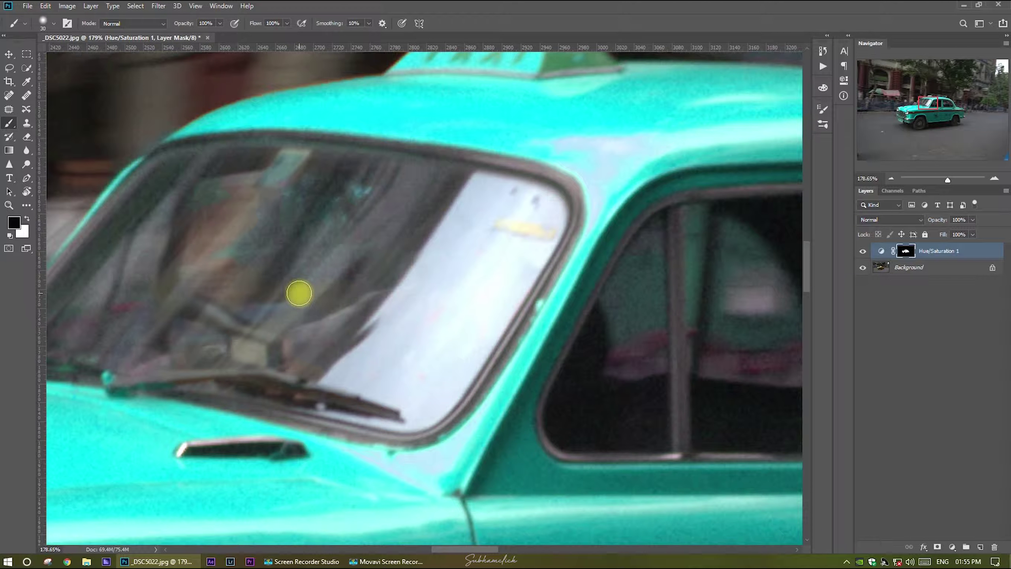
Step: Enlarge the brush to 150 and paint the mask black over the remaining windscreen glass
key(bracketright)
key(bracketright)
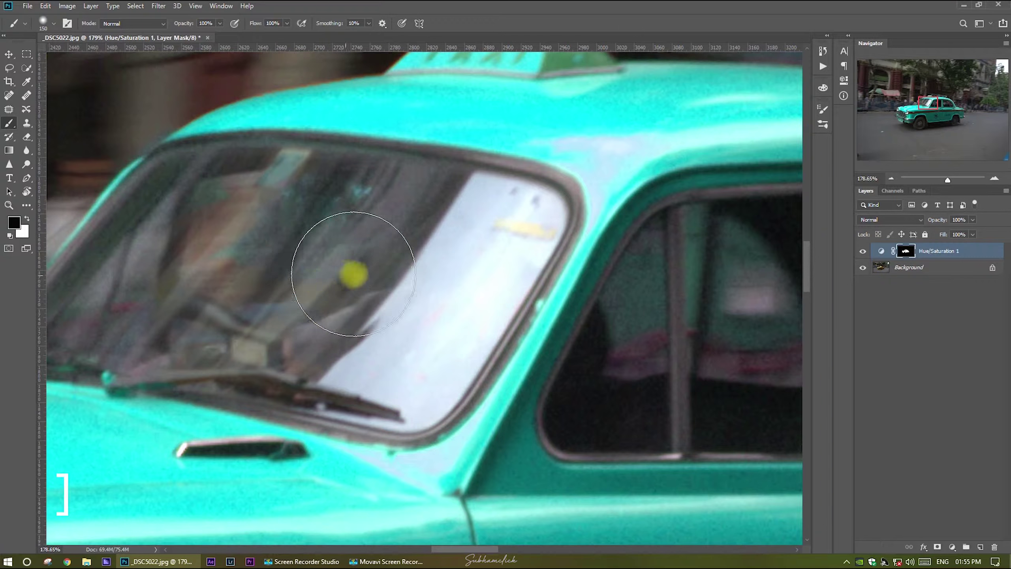
mouse_move(434, 224)
mouse_down()
mouse_move(269, 214)
mouse_move(197, 227)
mouse_move(192, 218)
mouse_move(167, 234)
mouse_move(137, 284)
mouse_up()
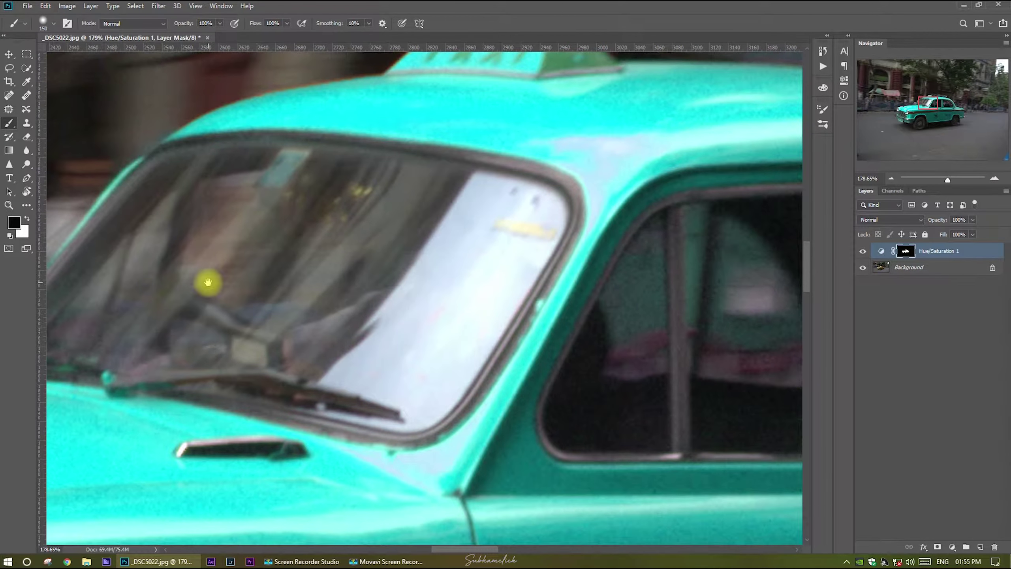
drag(208, 284, 366, 249)
mouse_move(280, 277)
mouse_down()
mouse_move(324, 275)
mouse_move(435, 302)
mouse_move(406, 301)
mouse_move(571, 211)
mouse_move(641, 203)
mouse_move(555, 293)
mouse_move(604, 252)
mouse_move(526, 315)
mouse_move(333, 287)
mouse_move(254, 288)
mouse_move(274, 261)
mouse_up()
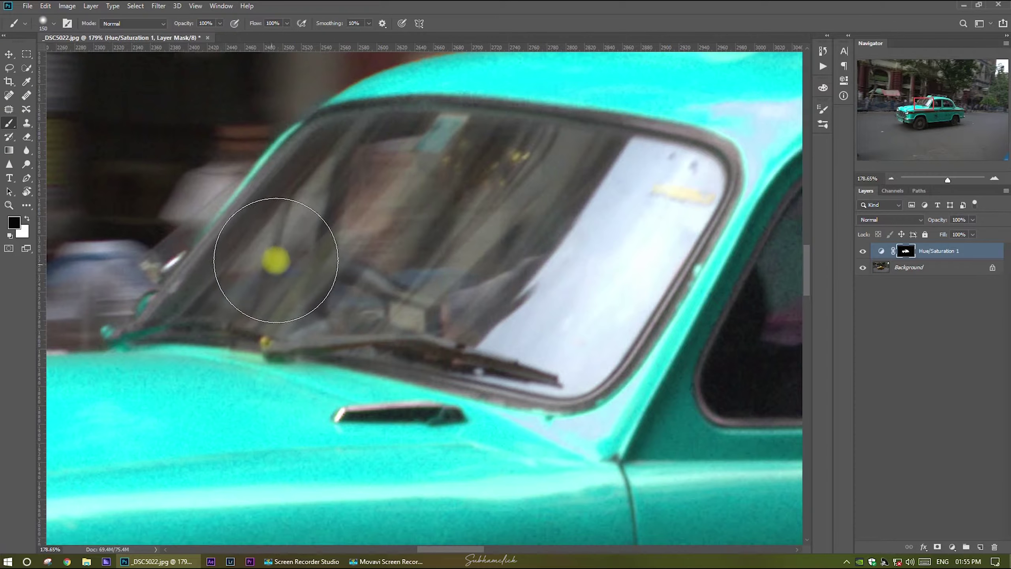
Step: Reduce the brush to 40, paint the mask black along the windscreen's outer edge, and restore the turquoise at the wiper base with white
key(bracketleft)
key(bracketleft)
key(bracketleft)
key(bracketleft)
key(bracketleft)
key(bracketleft)
key(bracketleft)
key(bracketleft)
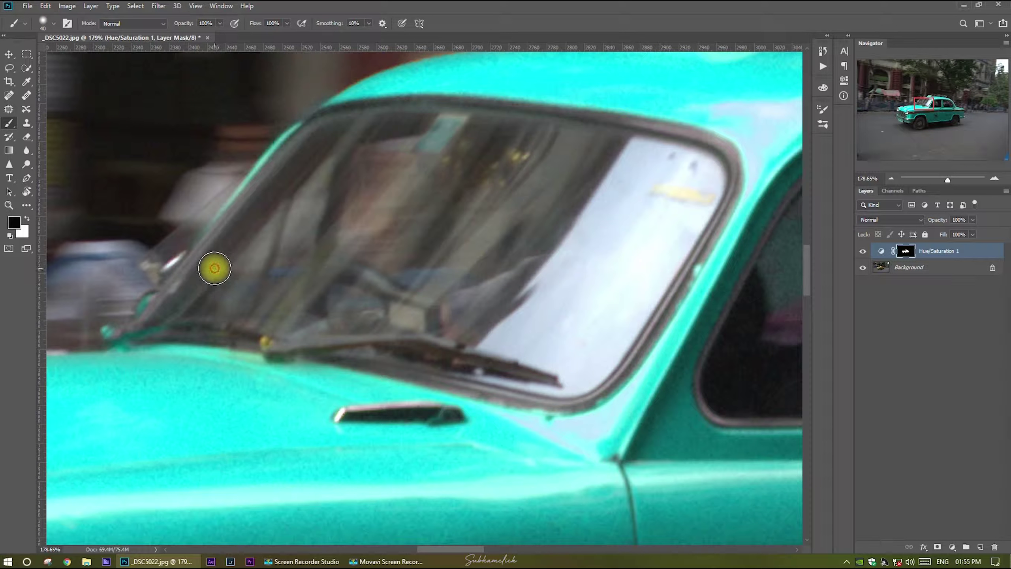
mouse_move(214, 268)
mouse_down()
mouse_move(153, 328)
mouse_move(277, 330)
mouse_up()
key(x)
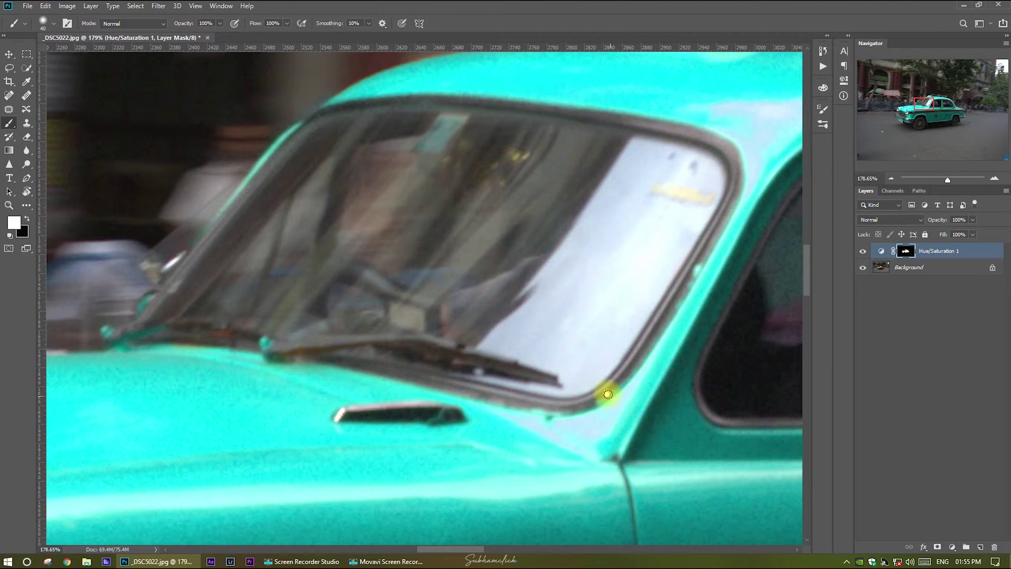
drag(605, 394, 198, 413)
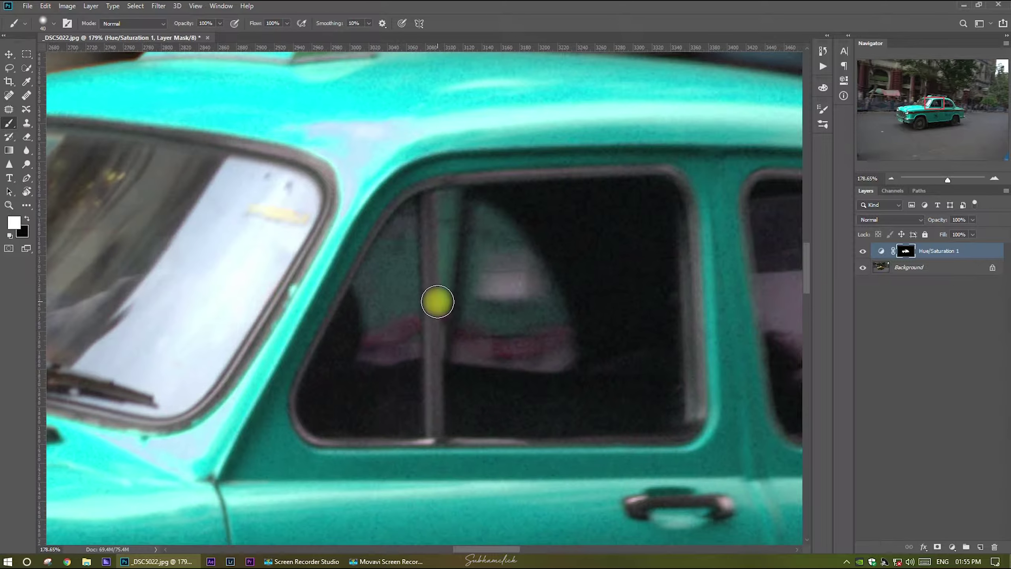
Step: Paint the mask black over the front side window glass to bring back its original colours
key(x)
mouse_move(438, 301)
mouse_down()
mouse_move(320, 372)
mouse_move(312, 408)
mouse_move(319, 426)
mouse_move(401, 429)
mouse_move(415, 419)
mouse_move(404, 252)
mouse_move(364, 371)
mouse_move(390, 417)
mouse_move(452, 382)
mouse_move(444, 207)
mouse_move(647, 189)
mouse_move(675, 215)
mouse_move(682, 391)
mouse_move(669, 413)
mouse_move(463, 429)
mouse_move(481, 227)
mouse_move(476, 368)
mouse_move(486, 402)
mouse_move(498, 406)
mouse_move(659, 384)
mouse_move(661, 208)
mouse_move(637, 345)
mouse_move(607, 231)
mouse_move(598, 394)
mouse_move(573, 207)
mouse_move(545, 378)
mouse_move(520, 215)
mouse_move(504, 347)
mouse_move(497, 326)
mouse_move(546, 339)
mouse_move(251, 344)
mouse_up()
scroll(517, 302, down, 6)
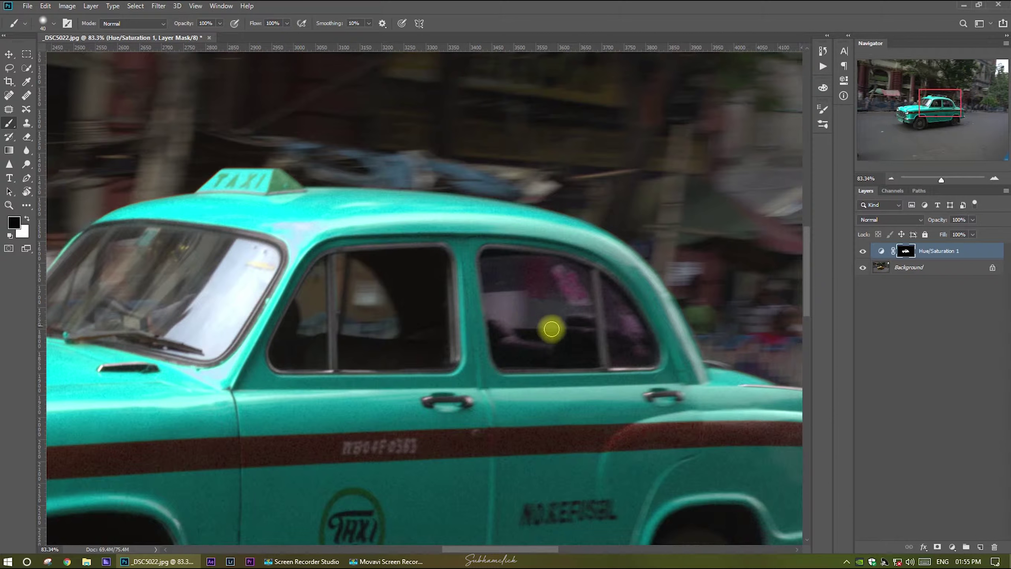
scroll(605, 357, down, 5)
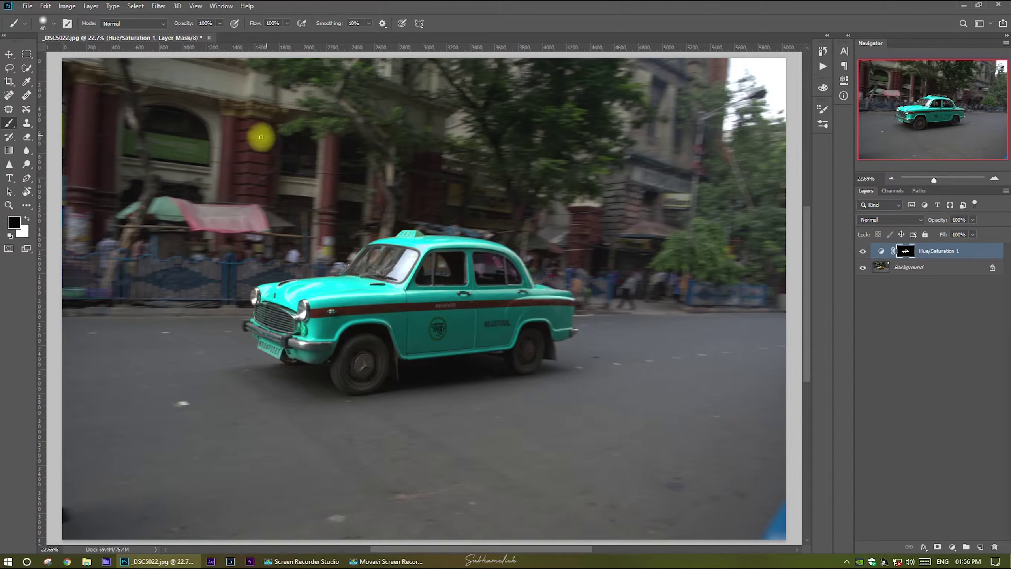
click(952, 546)
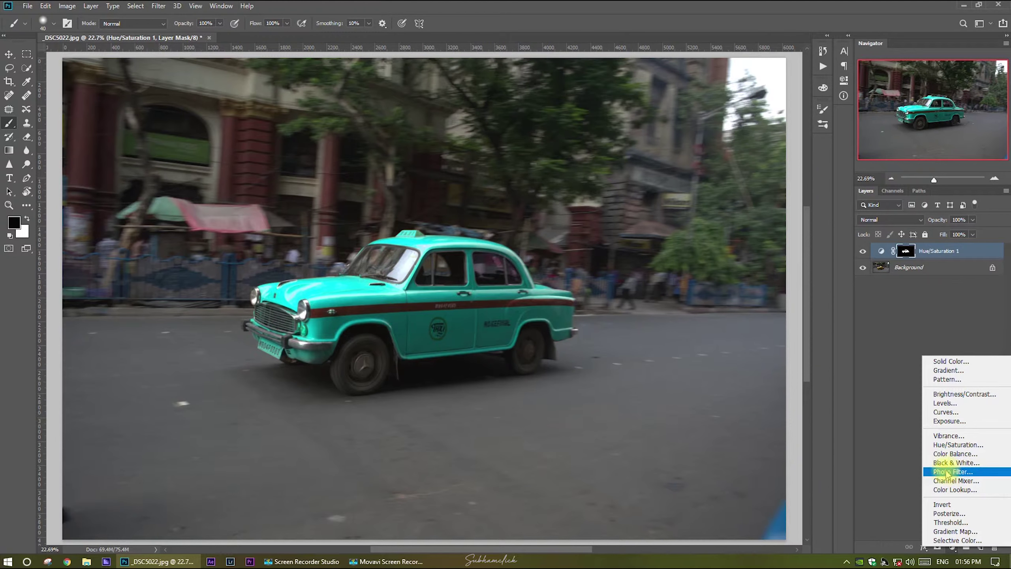
click(891, 466)
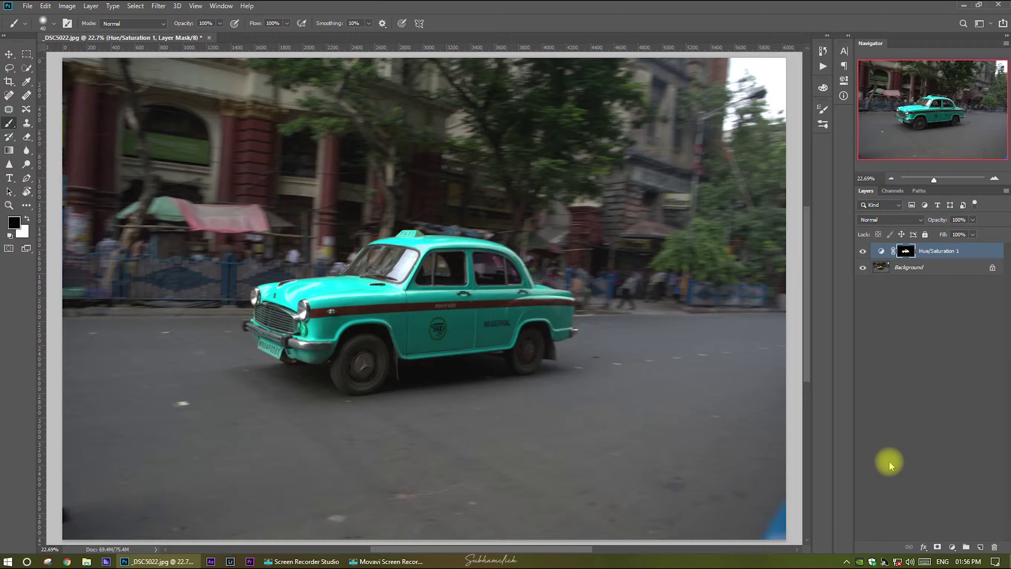
click(952, 546)
click(890, 464)
Step: Add a Channel Mixer adjustment layer above the Hue/Saturation layer and set its output channel to Blue
click(952, 547)
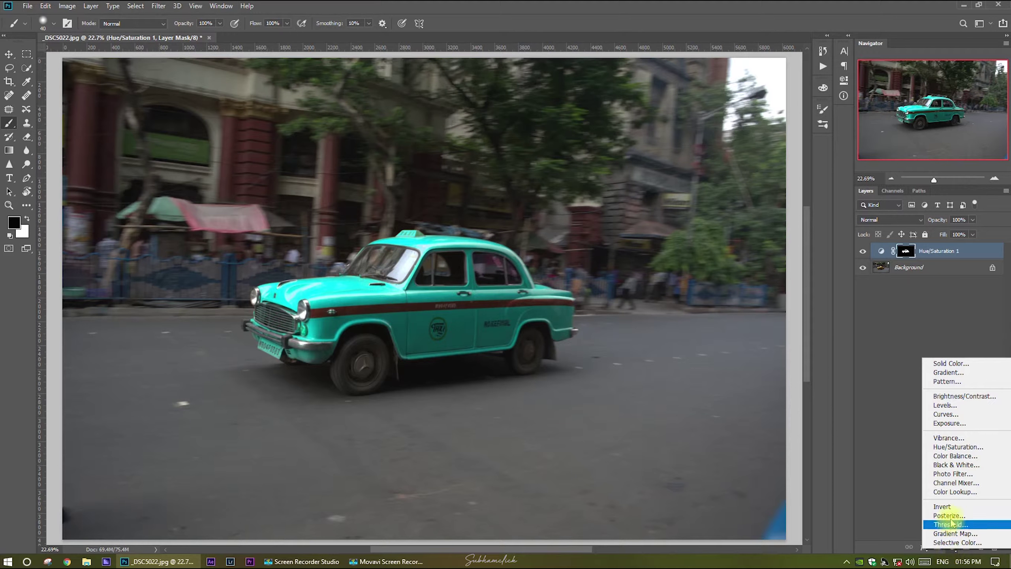
click(956, 482)
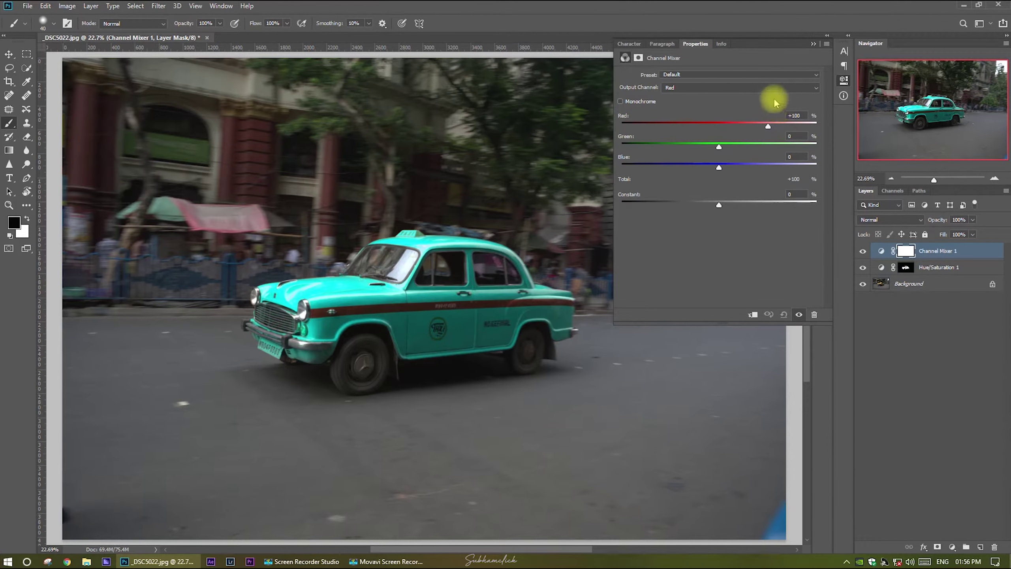
click(752, 87)
click(700, 115)
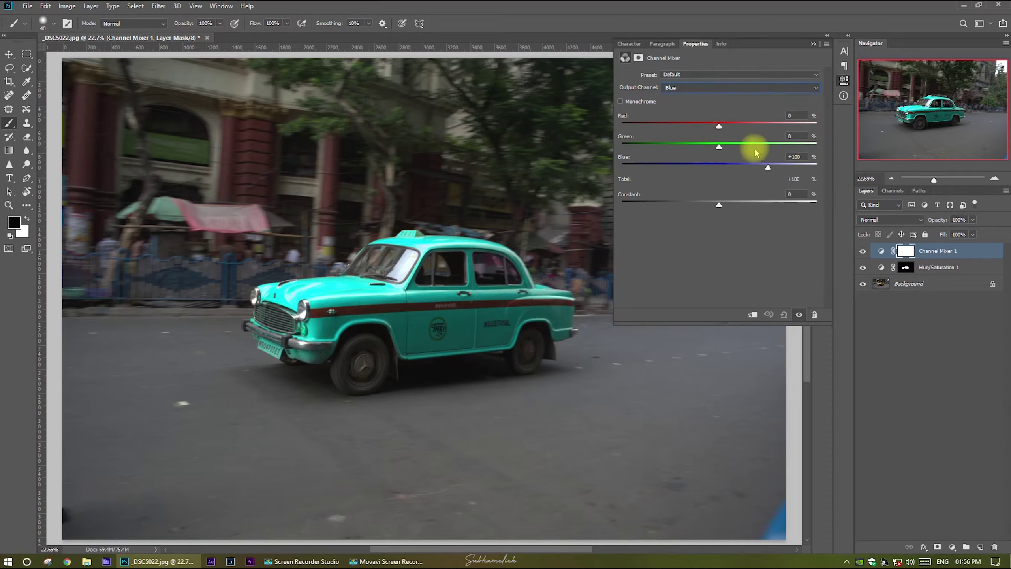
Step: Set the Channel Mixer's blue output to Red -50%, Green +160% and Blue 0%, and close its settings
click(794, 115)
text(-50)
key(Return)
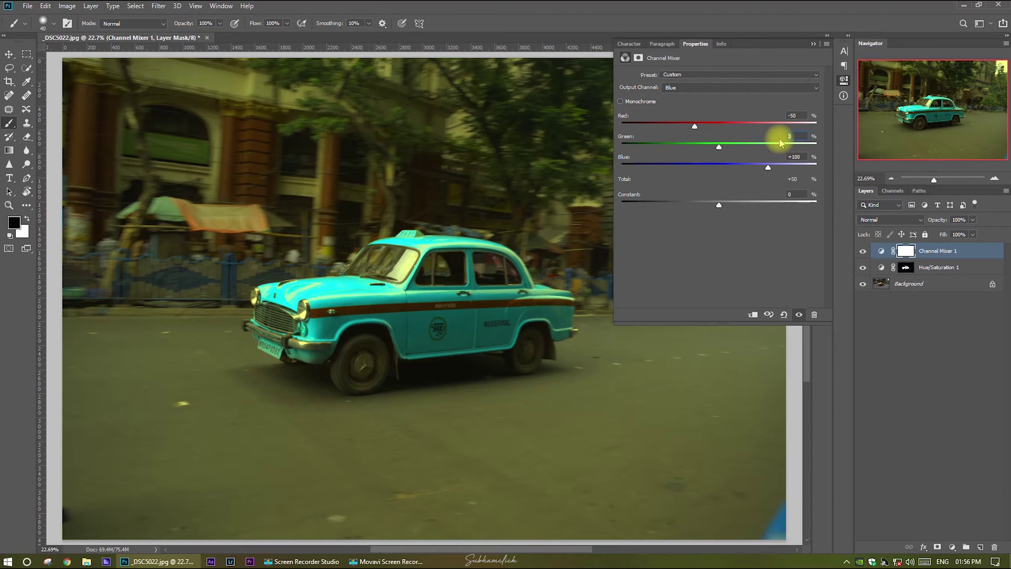
text(160)
key(Return)
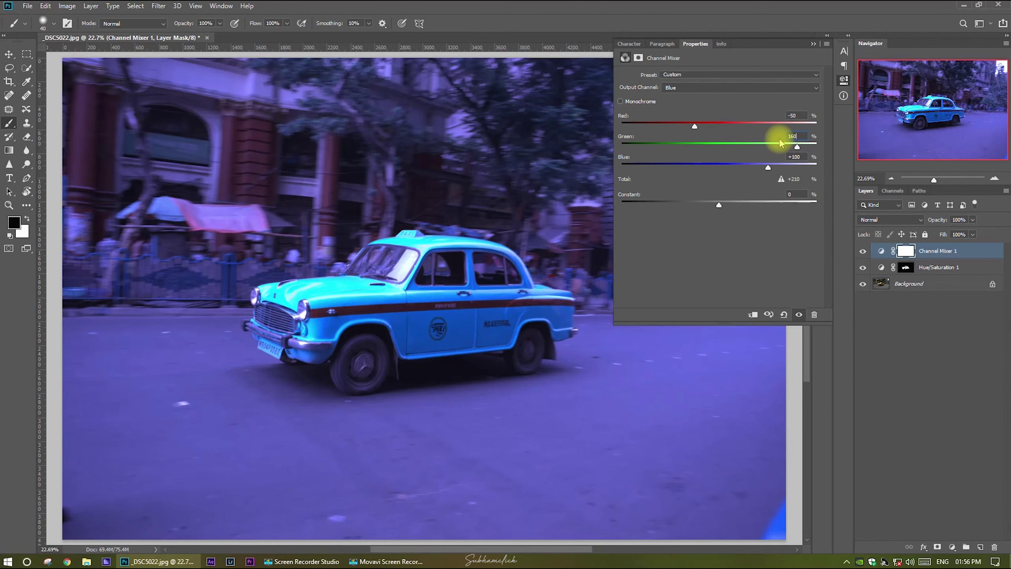
drag(807, 157, 750, 160)
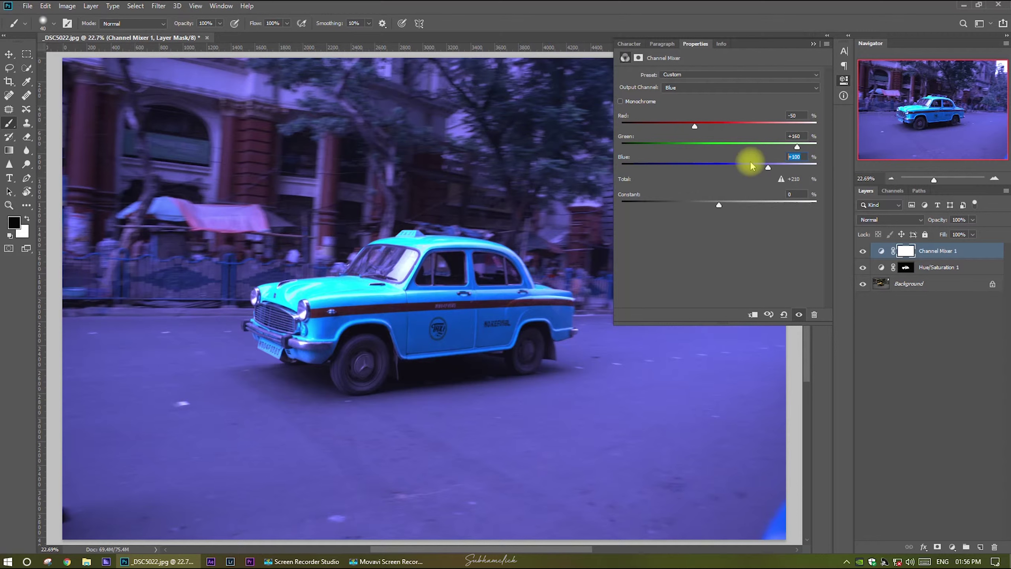
text(0)
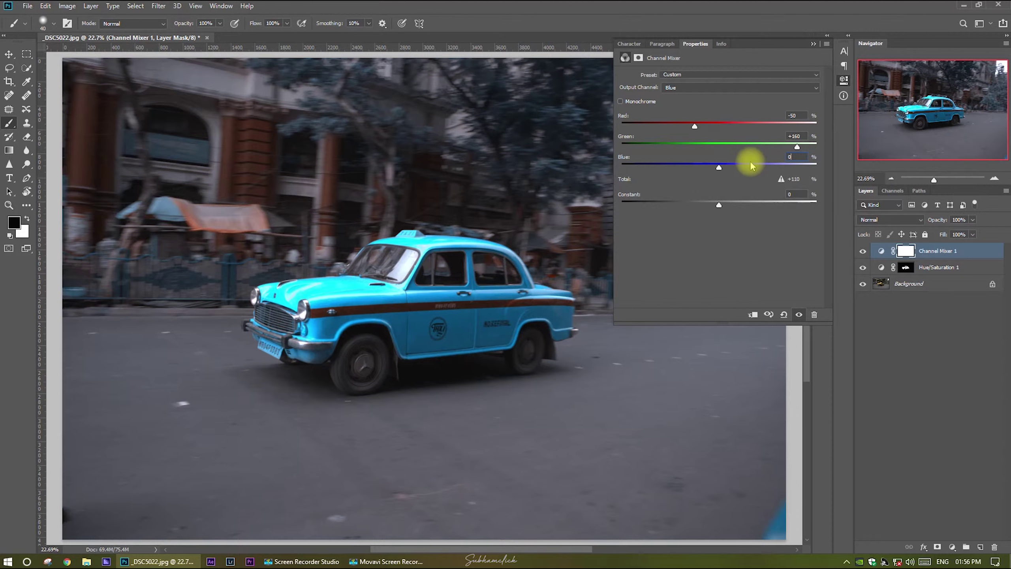
double_click(813, 45)
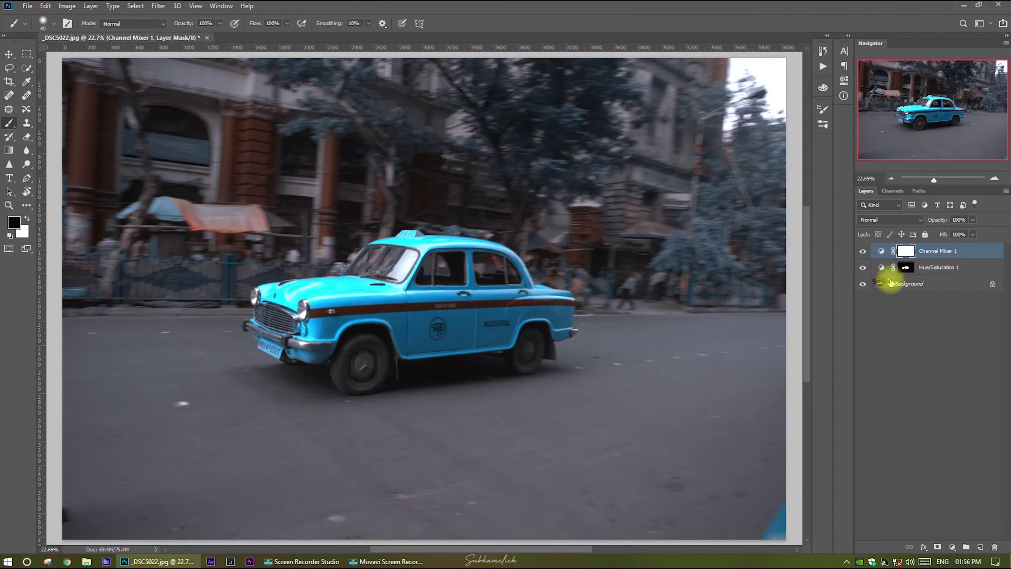